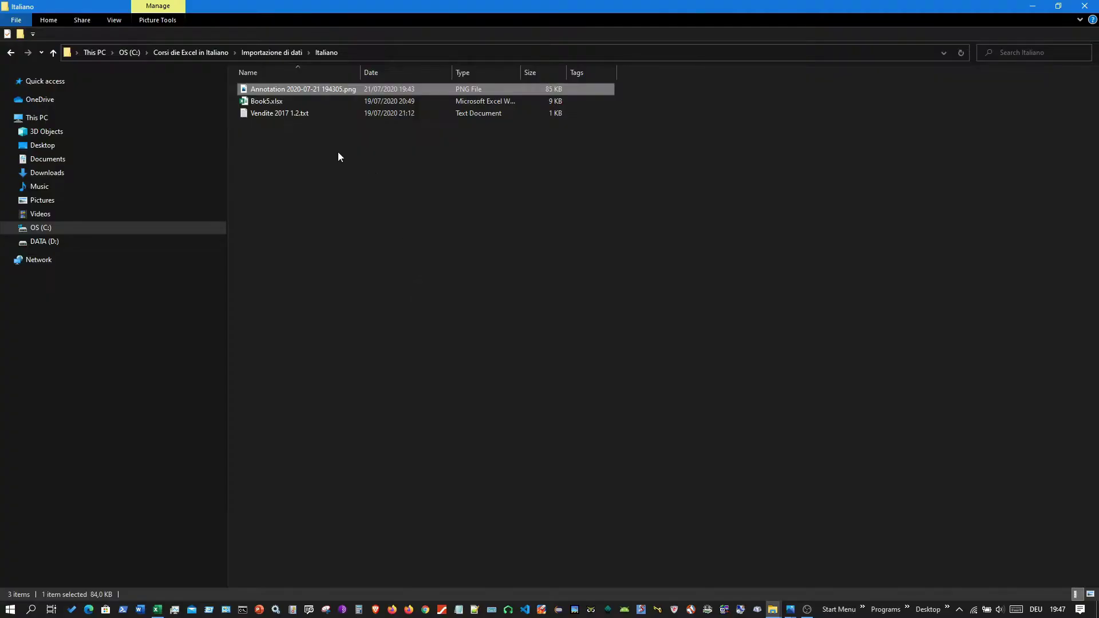
Open Vendite 2017 1.2.txt in Notepad, zoom in, and highlight the semicolons separating its fields
double_click(288, 111)
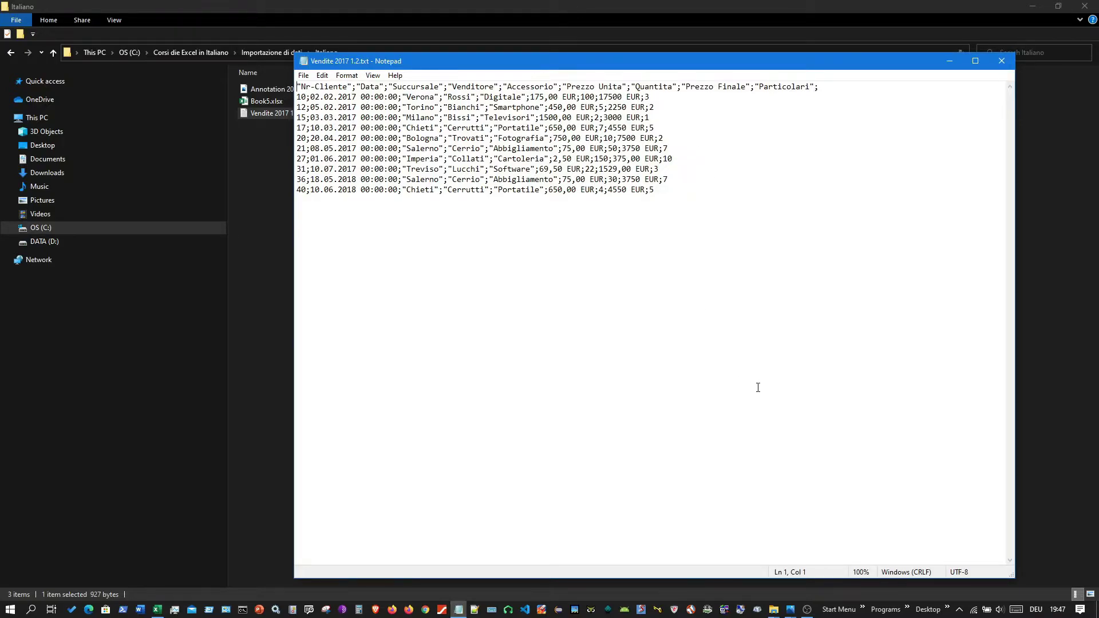
scroll(758, 385, "up", 1, "ctrl")
scroll(773, 405, "up", 3, "ctrl")
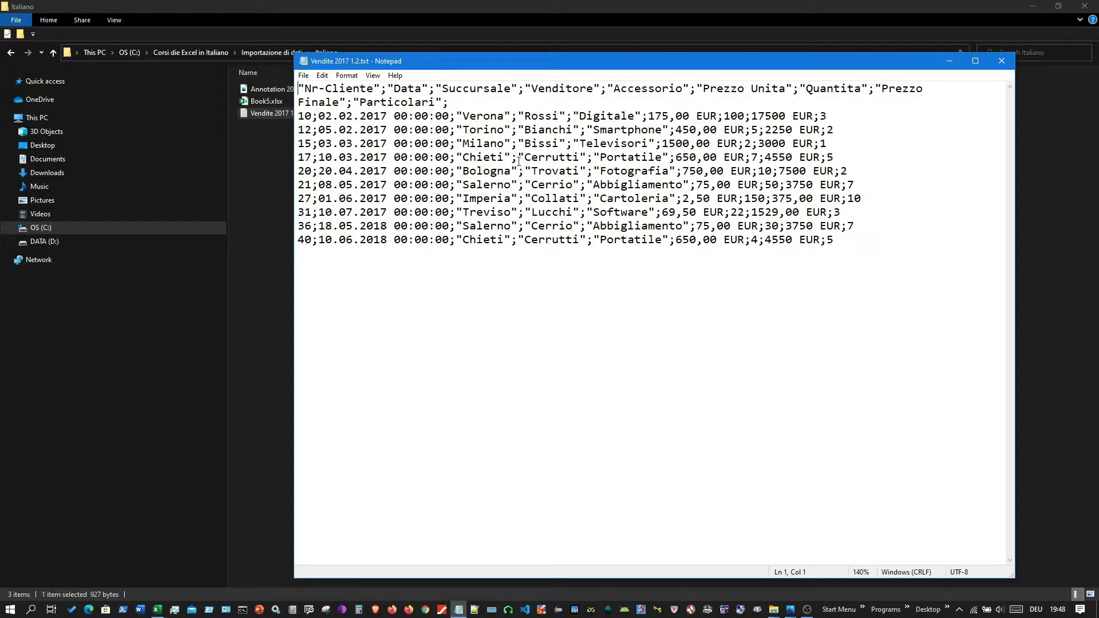
left_click_drag(518, 160, 512, 160)
left_click_drag(463, 198, 456, 199)
Close Notepad and open Book5.xlsx from the Italiano folder in Excel
left_click(1002, 61)
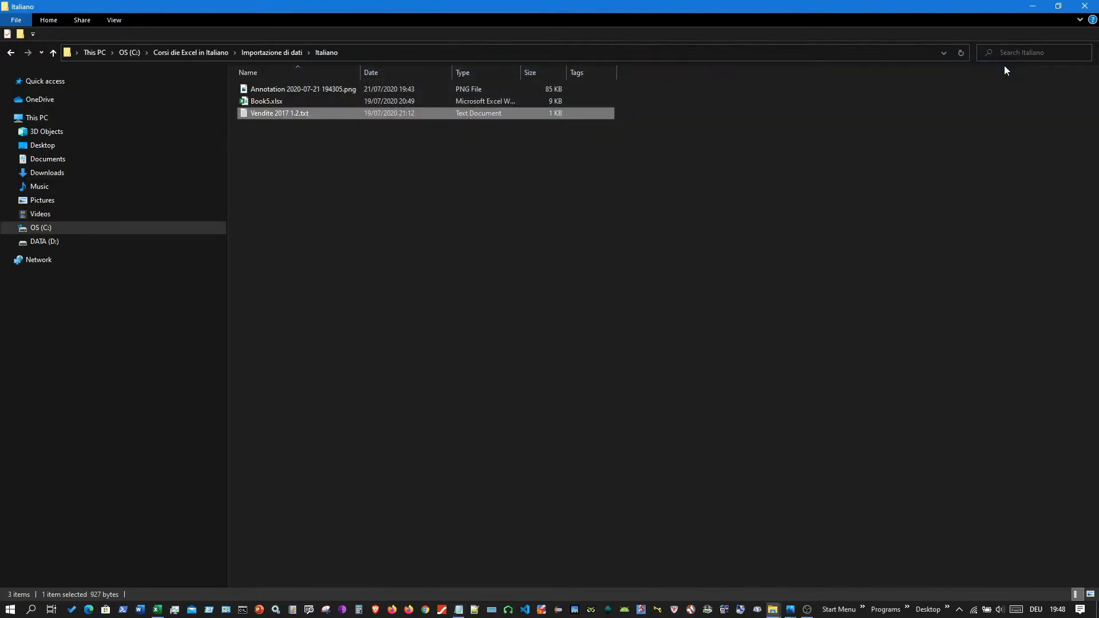
left_click(273, 103)
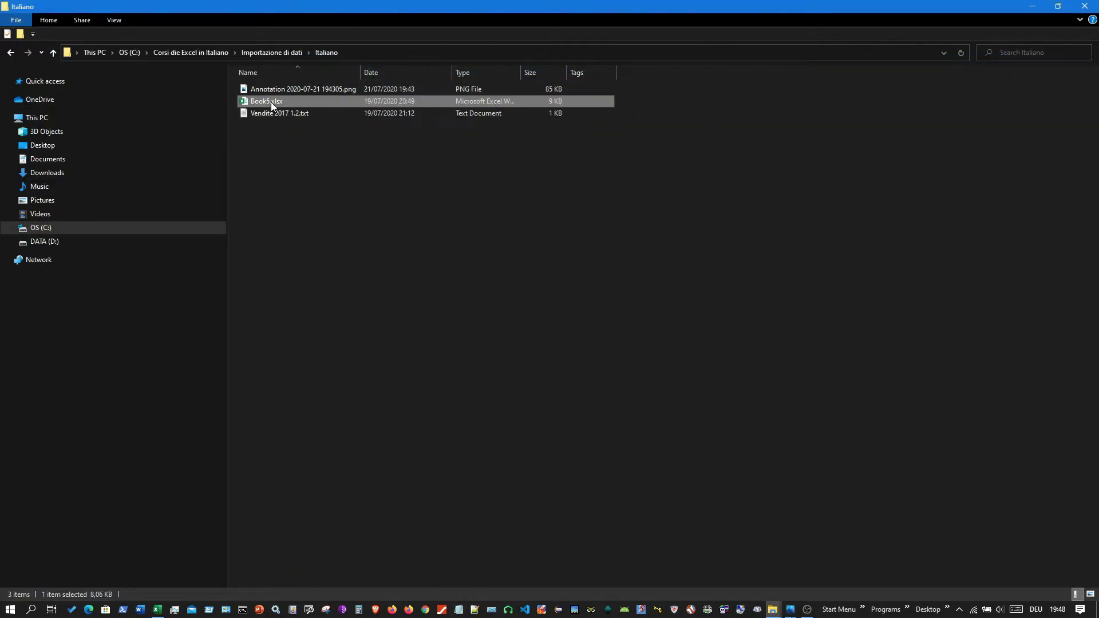
double_click(270, 102)
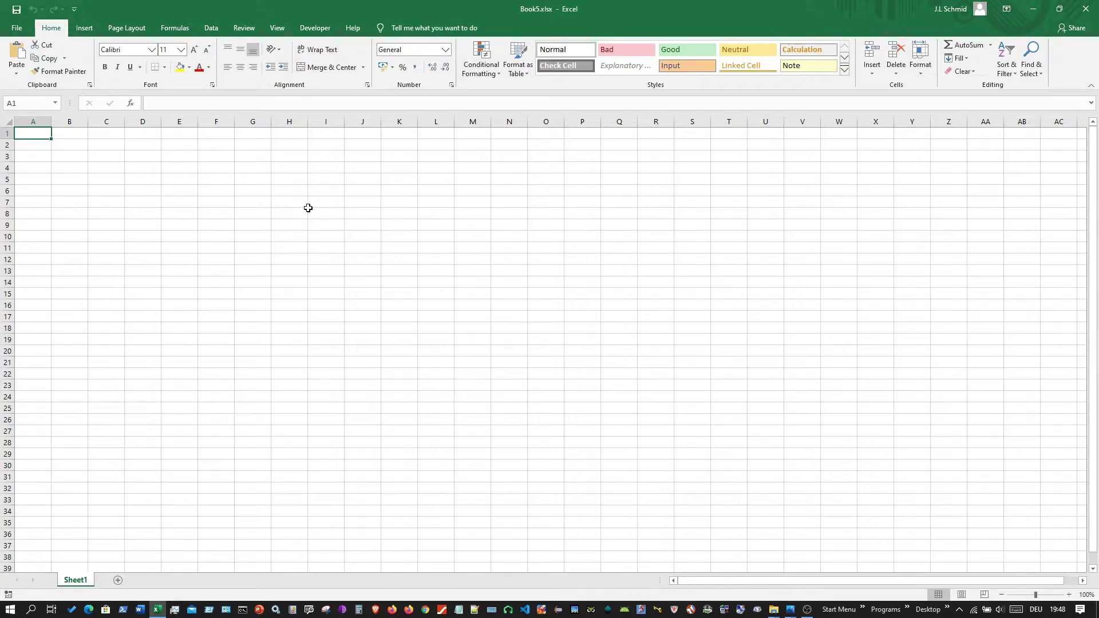
Browse with the All Files (*.*) filter and open Vendite 2017 1.2.txt for import
left_click(16, 28)
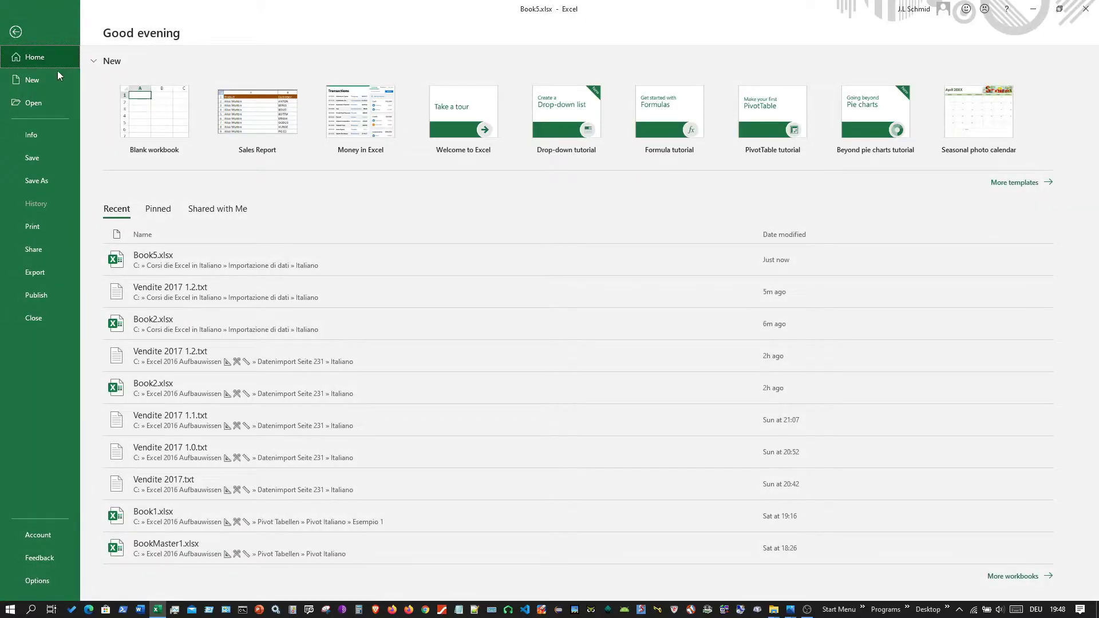
left_click(40, 107)
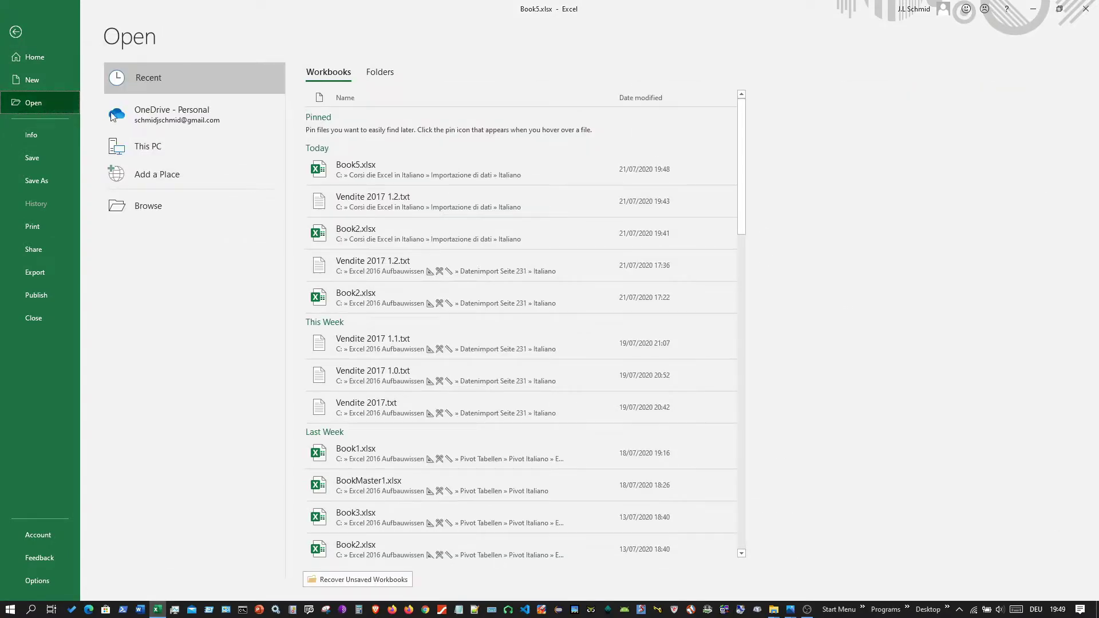
left_click(146, 211)
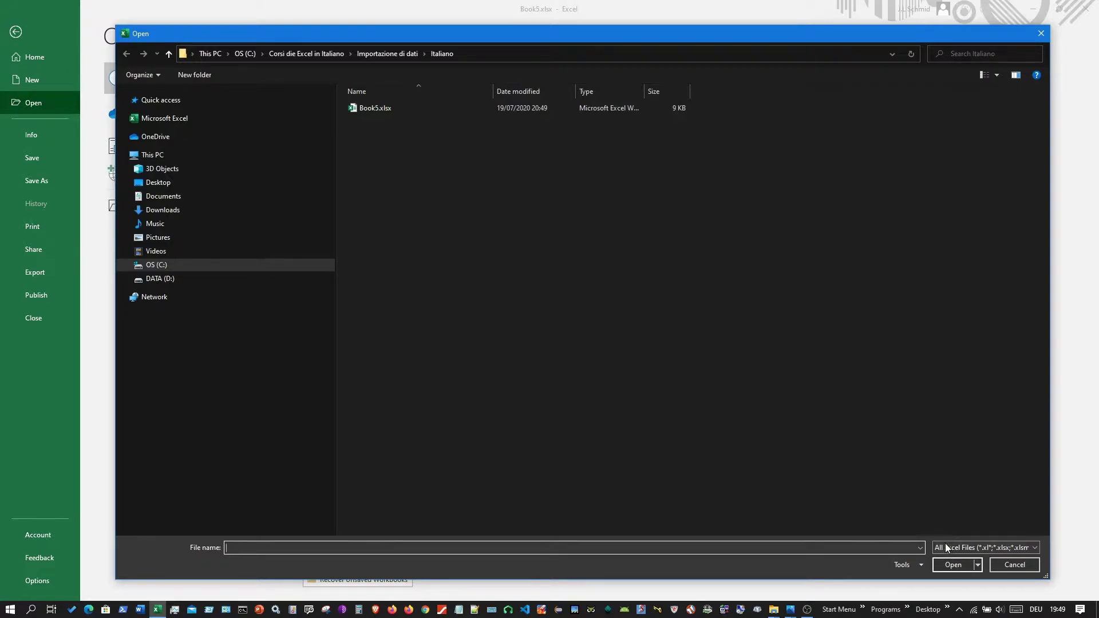
left_click(1038, 547)
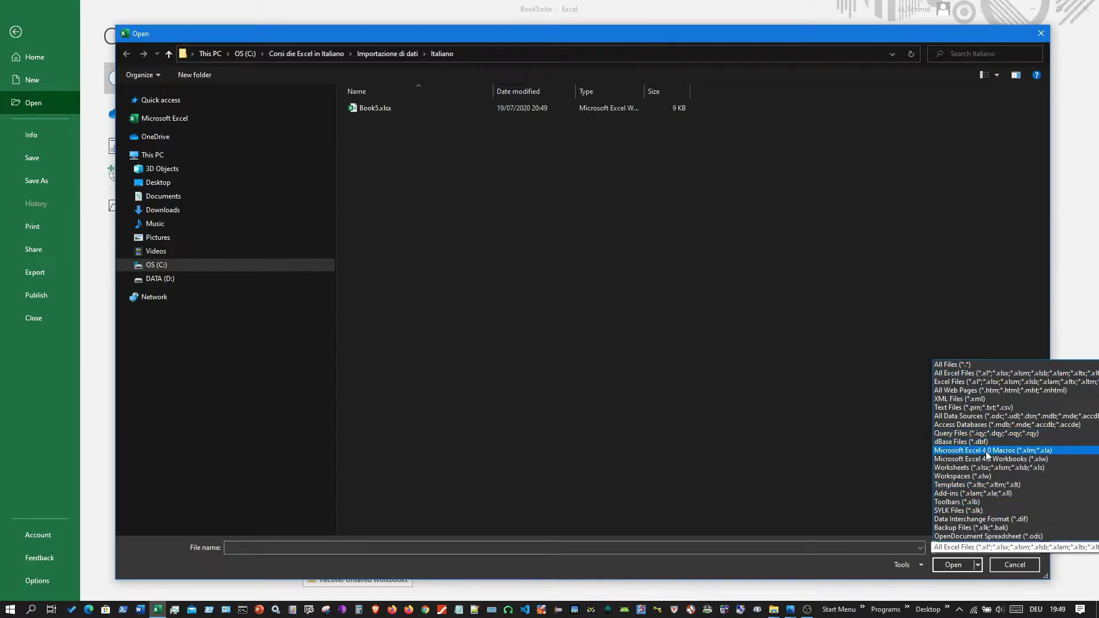
left_click(966, 367)
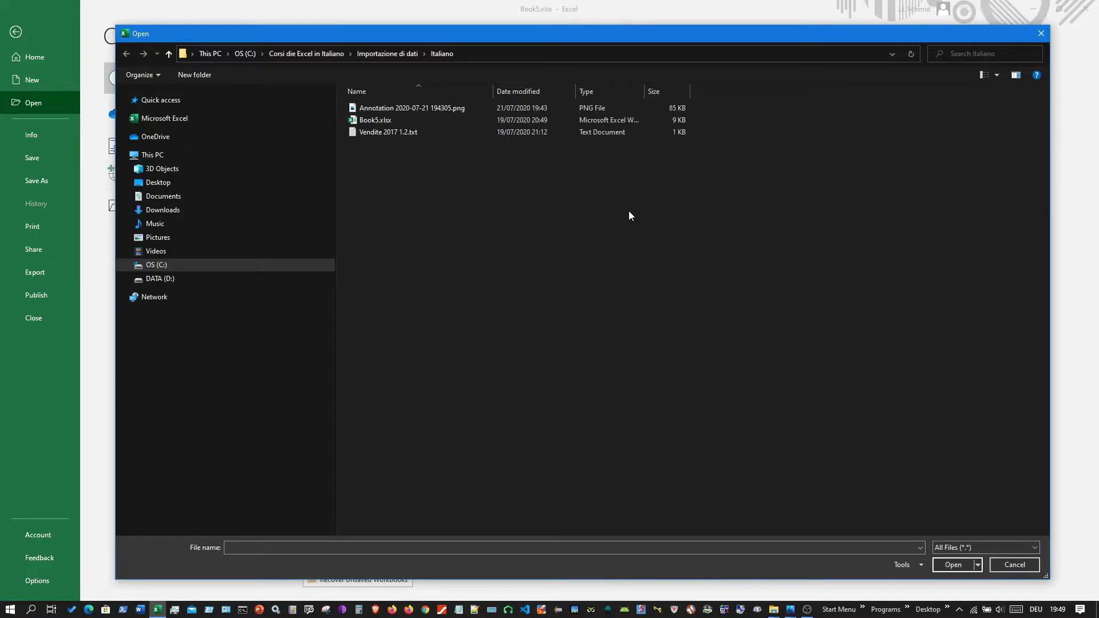
left_click(399, 135)
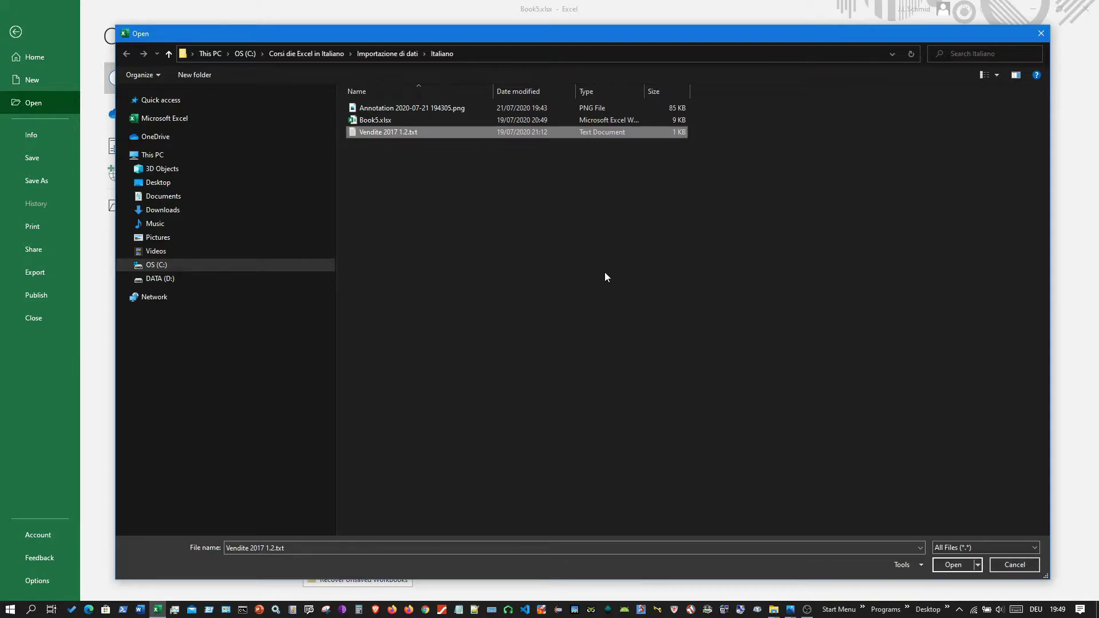
left_click(947, 565)
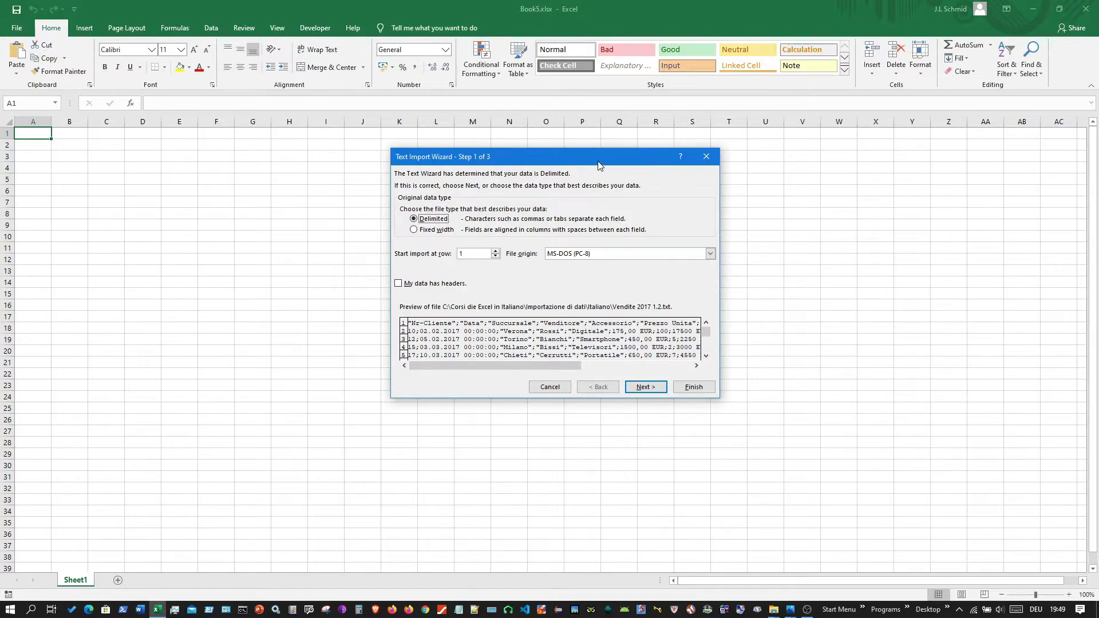
Move the import wizard aside and magnify the screen to 200% with Windows Magnifier
mouse_move(598, 165)
left_mouse_down()
mouse_move(743, 178)
mouse_move(812, 163)
mouse_move(789, 163)
left_mouse_up()
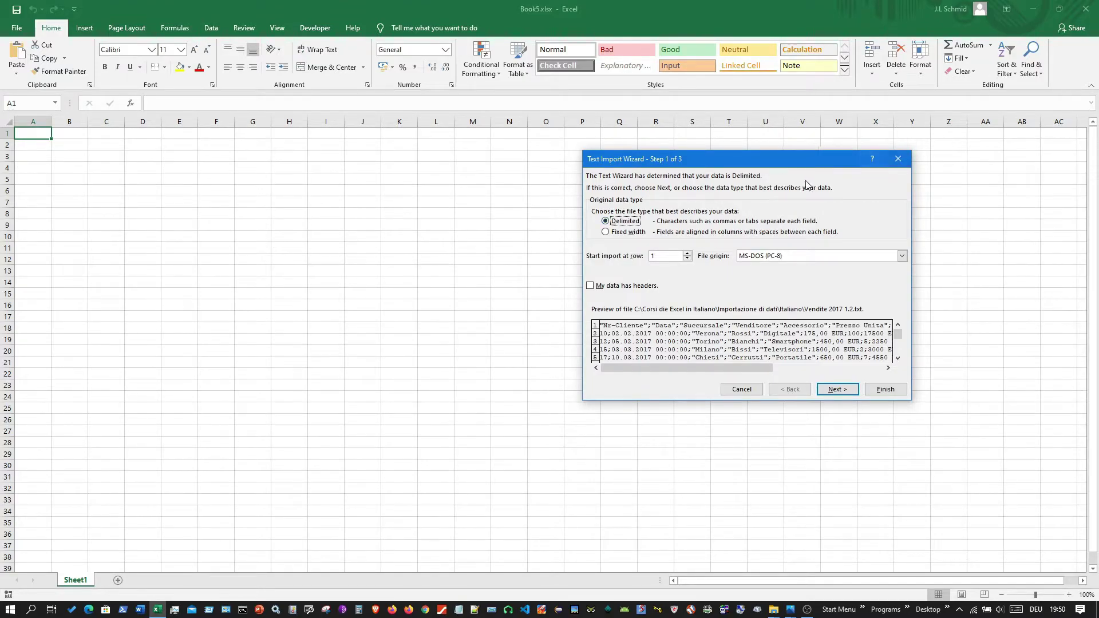
left_click_drag(802, 166, 758, 144)
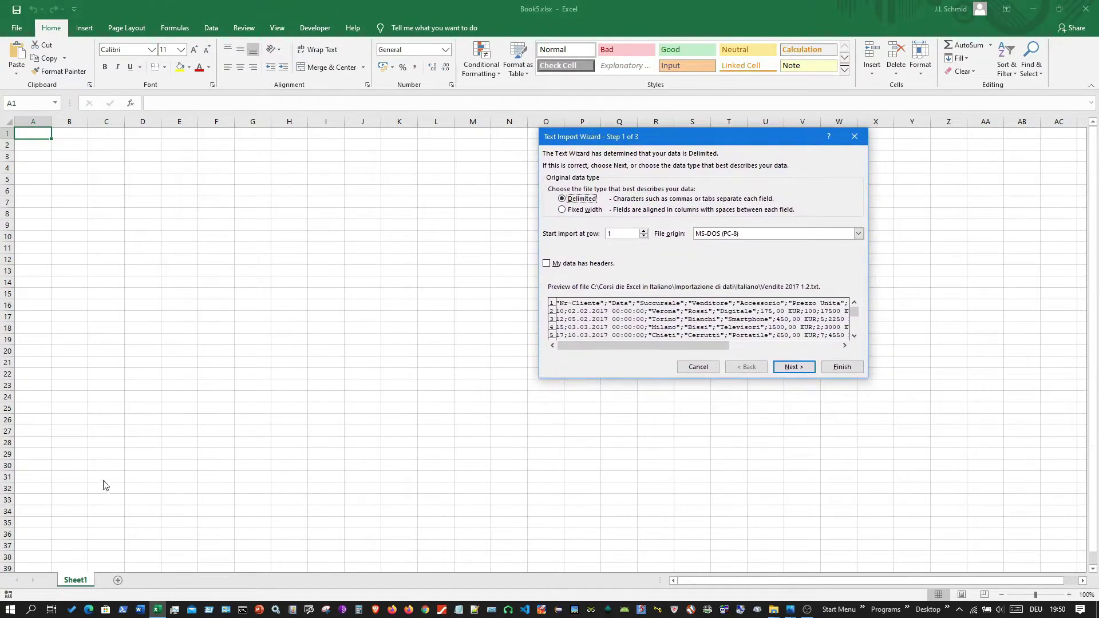
left_click(33, 611)
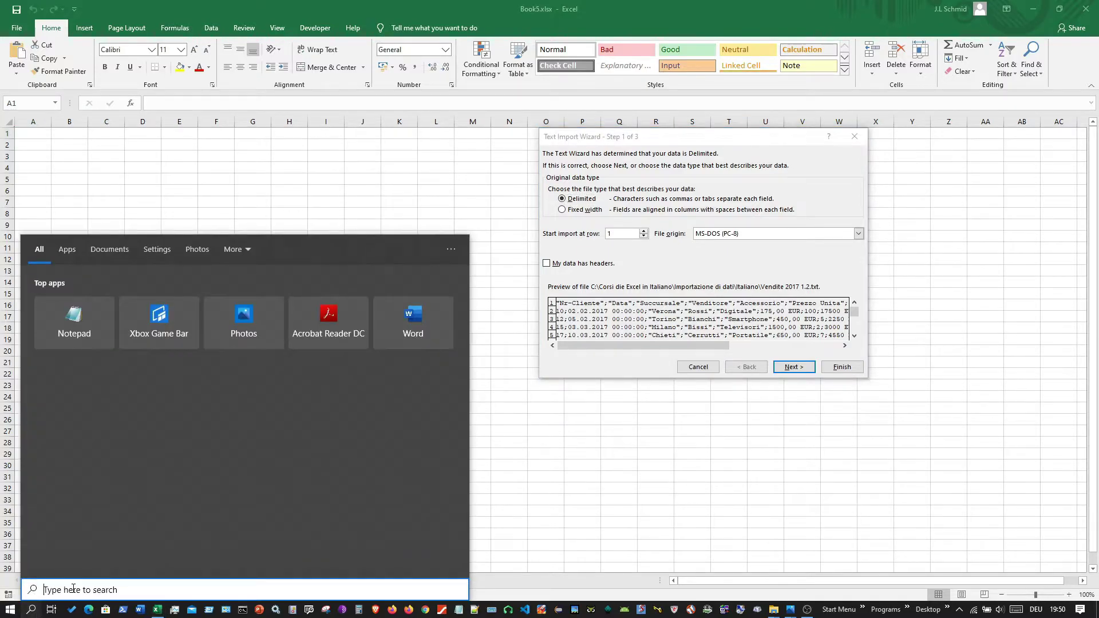
type("magnifier")
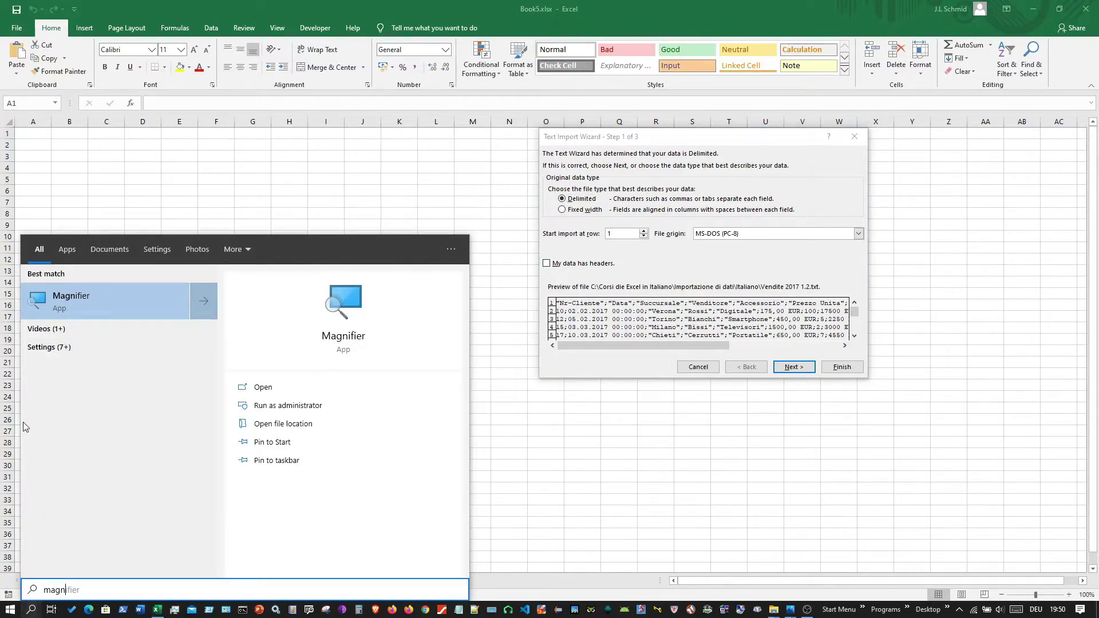
left_click(65, 306)
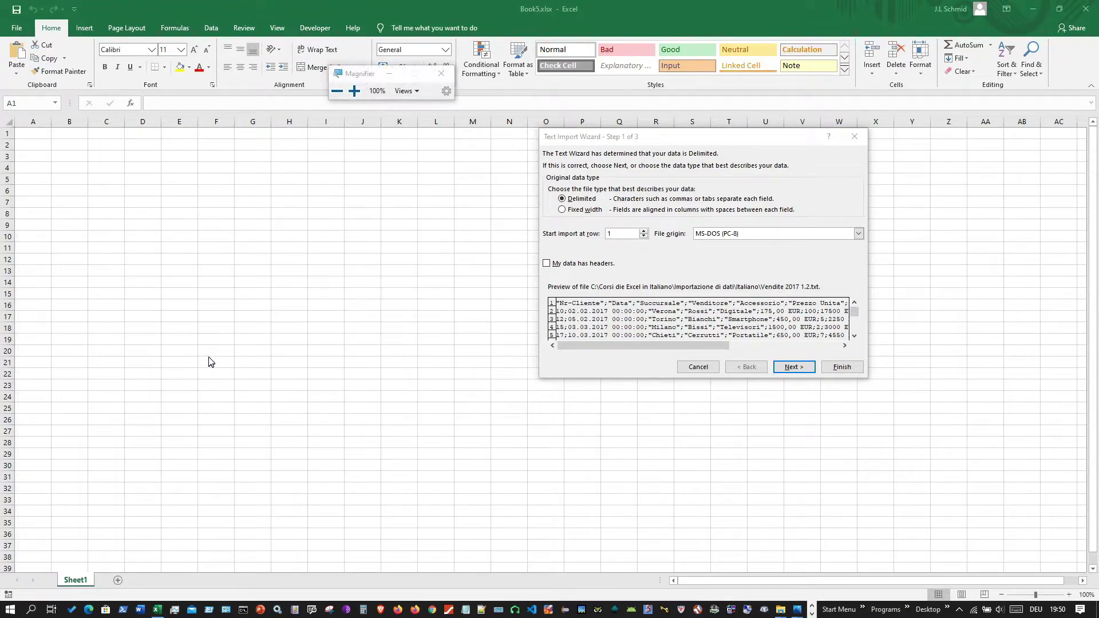
left_click_drag(362, 74, 50, 143)
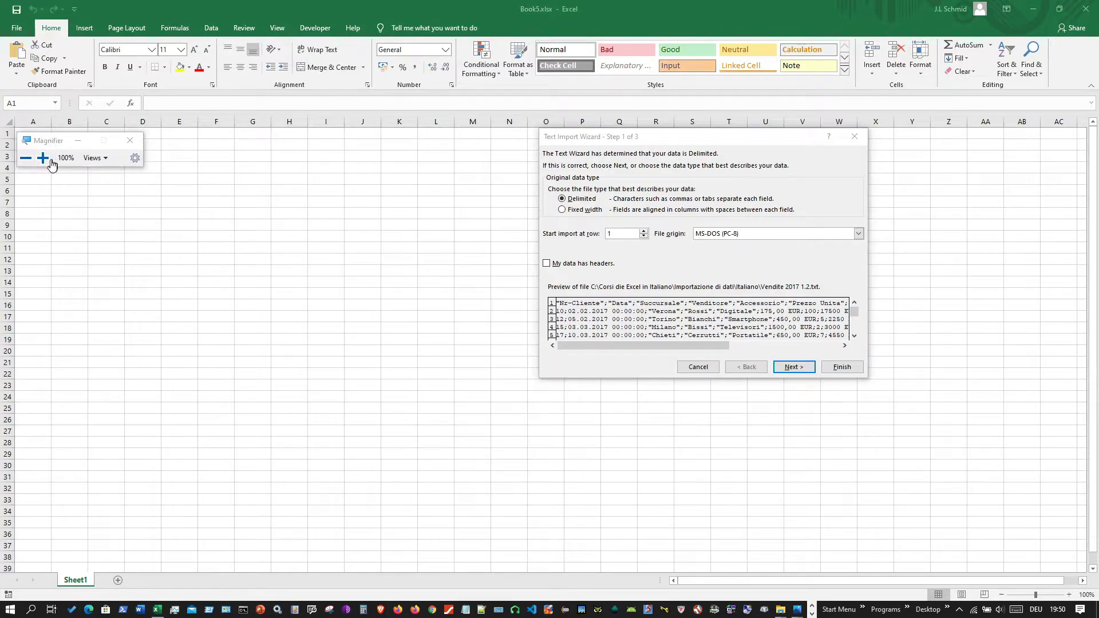
left_click(43, 158)
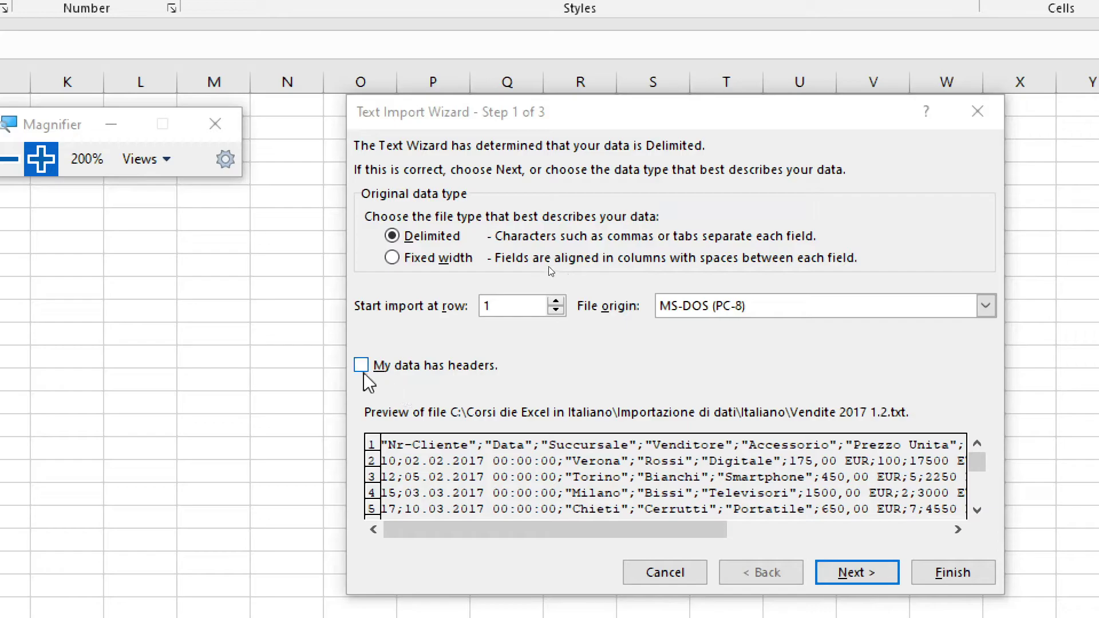
Tick My data has headers and continue to the delimiter step of the import
left_click(361, 366)
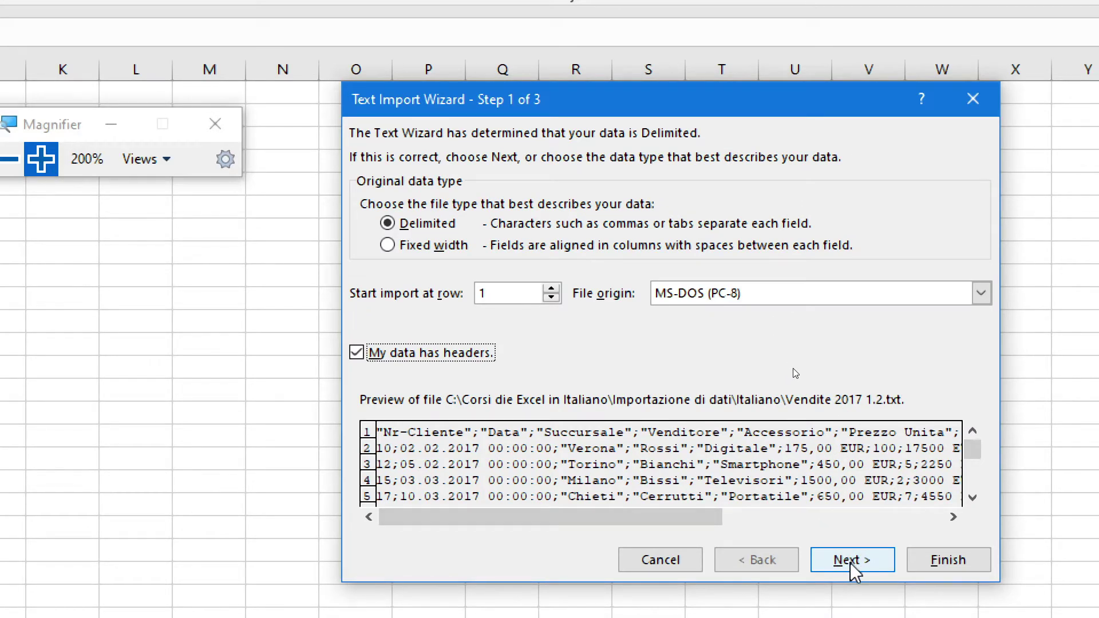
left_click(853, 561)
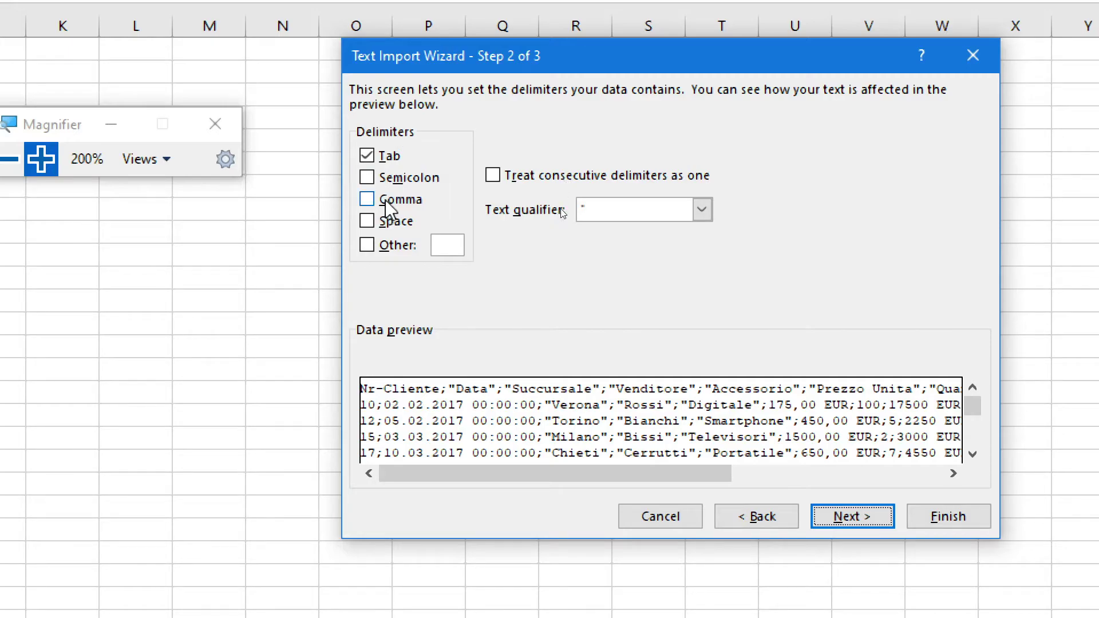
Make Semicolon the only delimiter, clearing Tab and Other, and check the preview columns
left_click(367, 245)
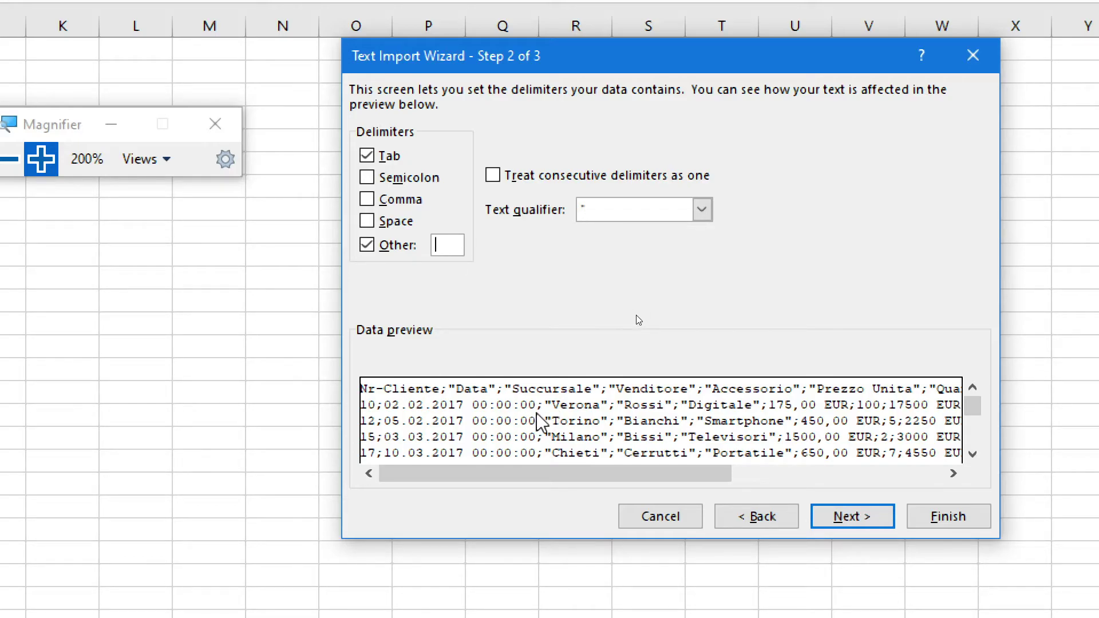
left_click(367, 246)
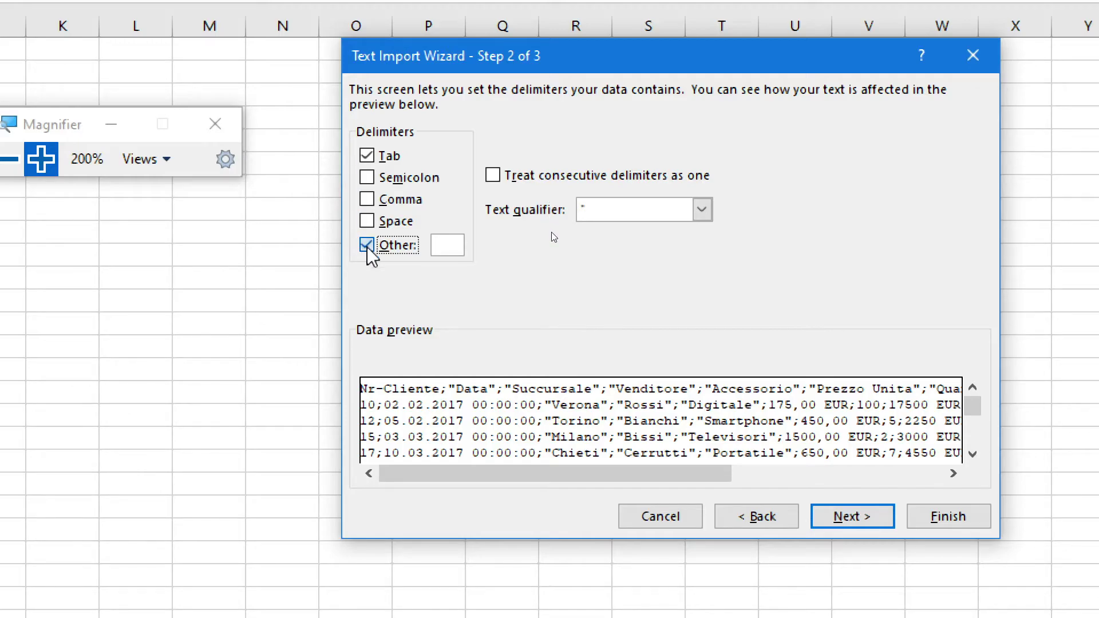
left_click(367, 177)
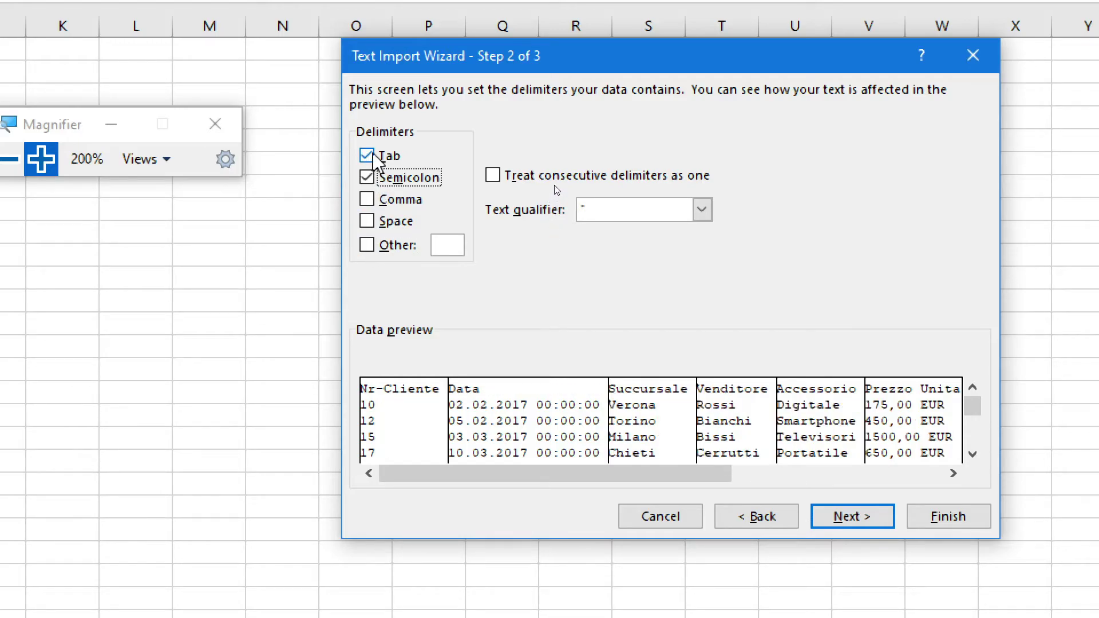
left_click(369, 159)
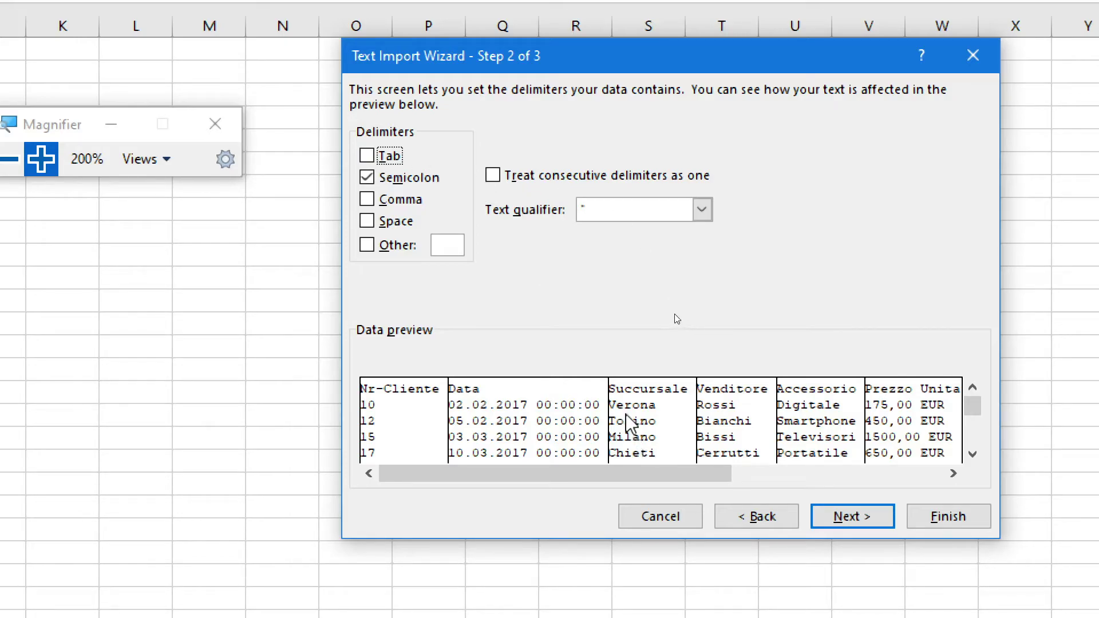
left_click(972, 455)
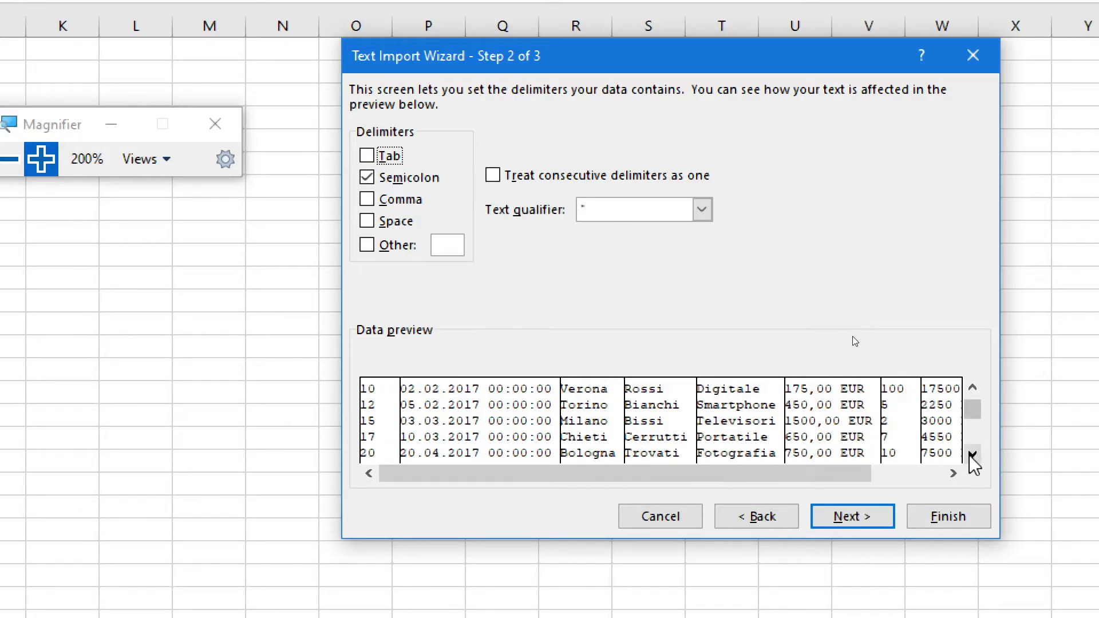
left_click(971, 455)
left_click(971, 455)
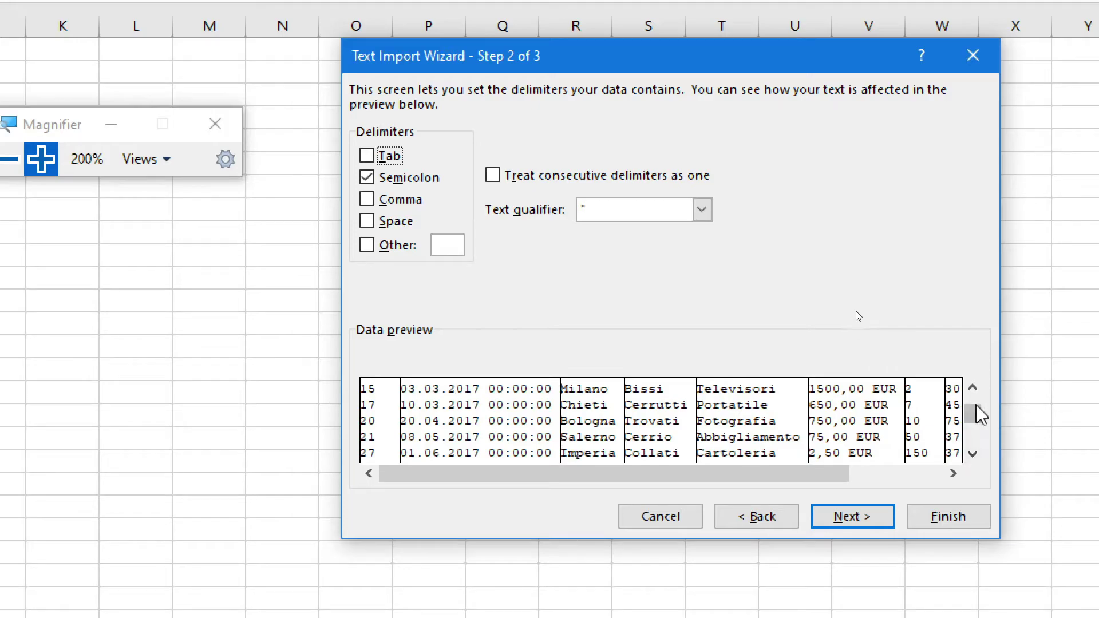
scroll(971, 401, "up", 1)
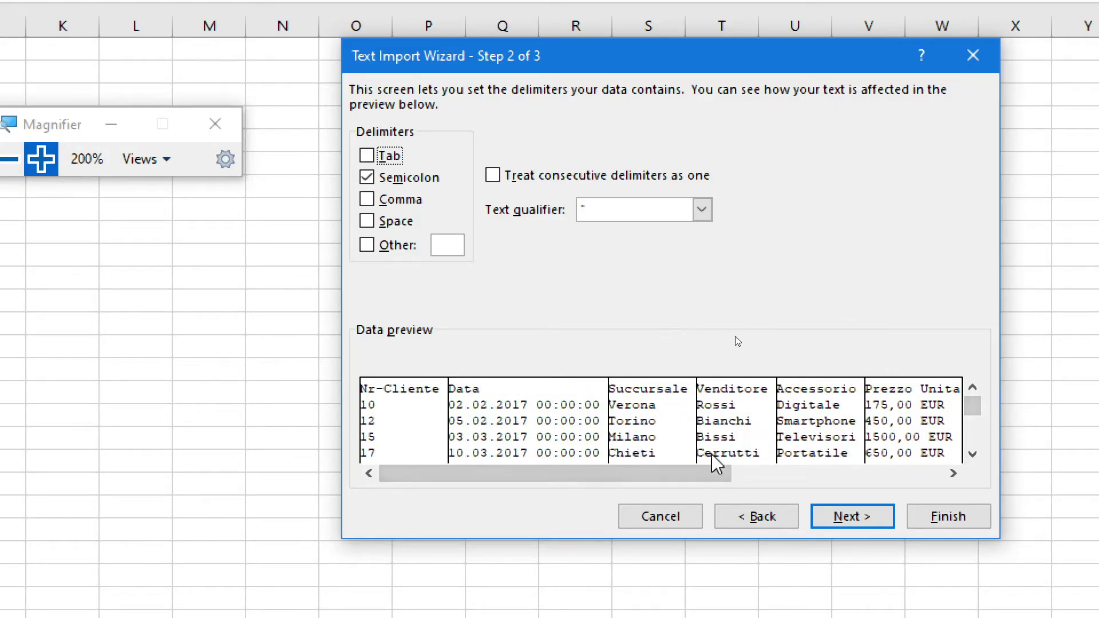
On step 3, format the Nr-Cliente column as Date DMY and select the Data column
left_click(844, 517)
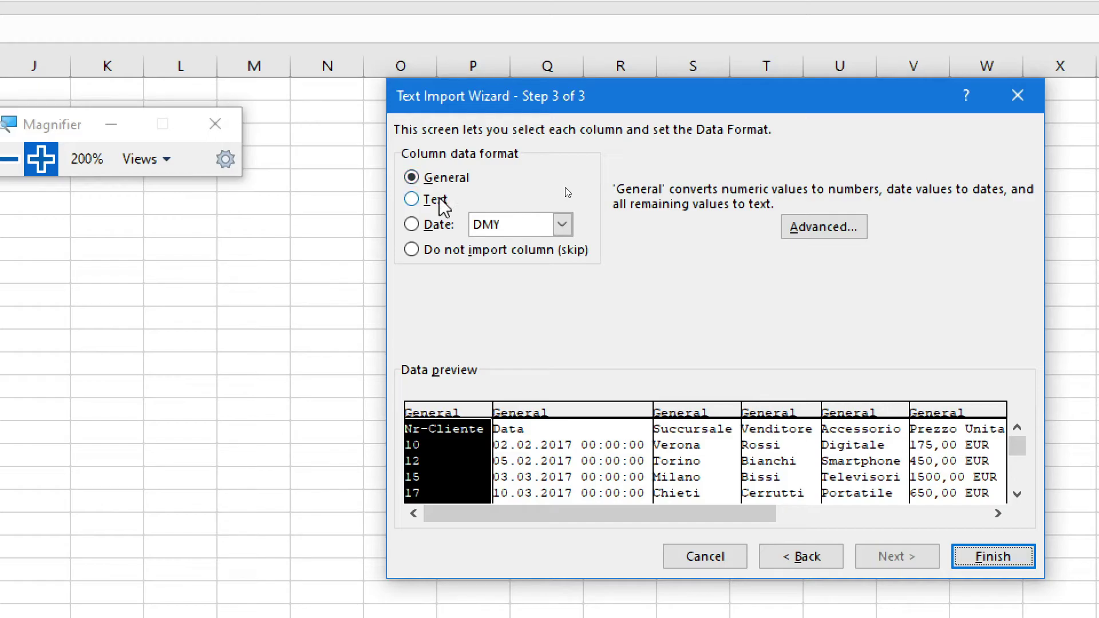
left_click(409, 224)
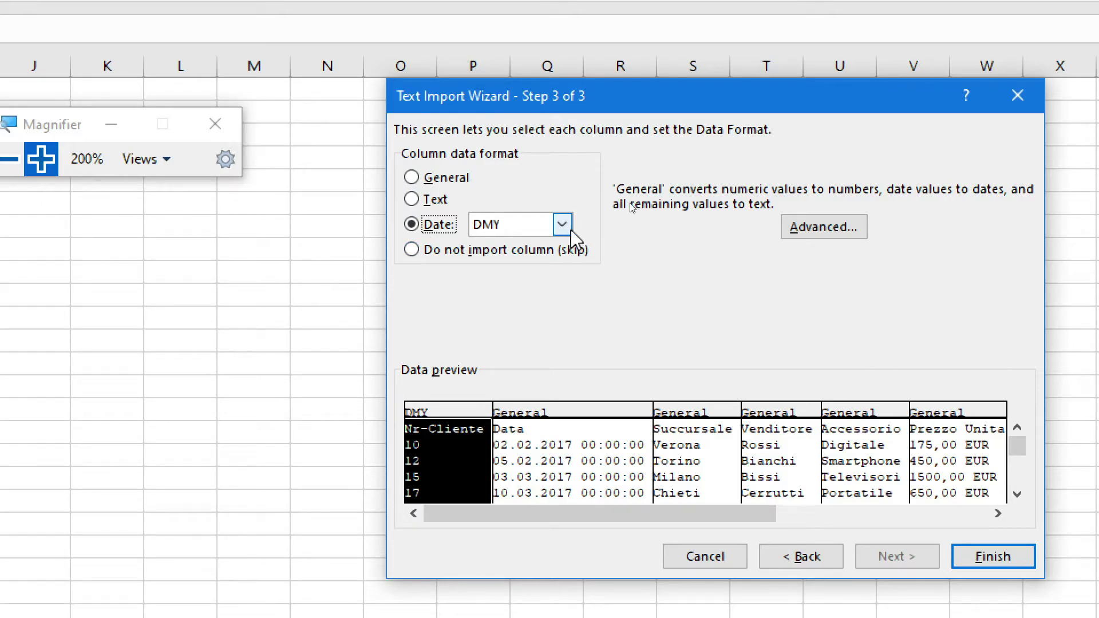
left_click(562, 223)
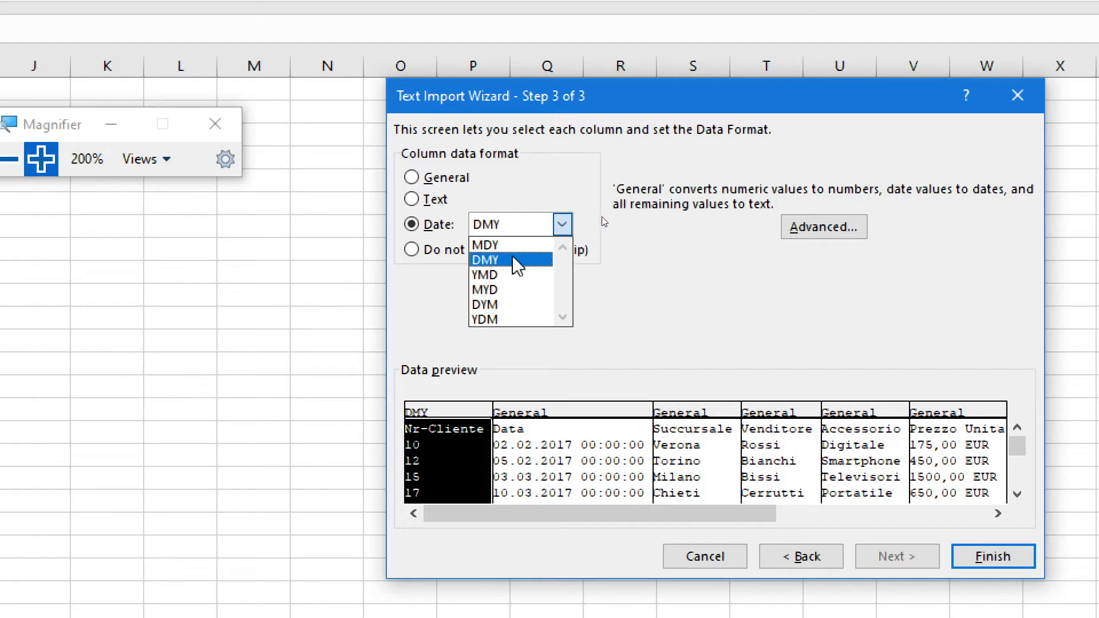
left_click(517, 260)
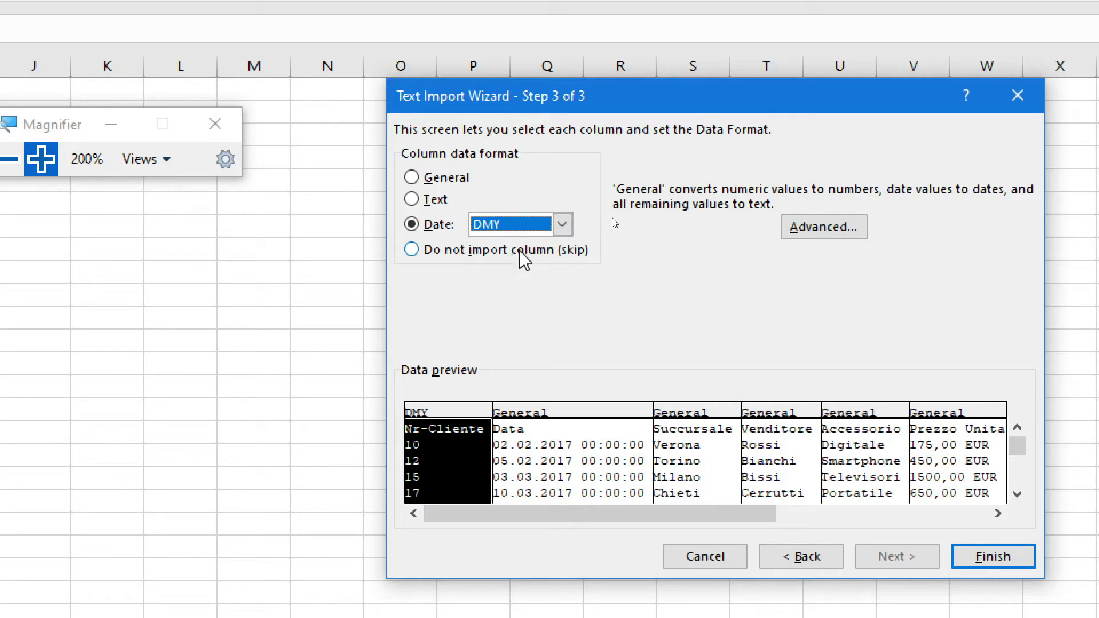
left_click(529, 446)
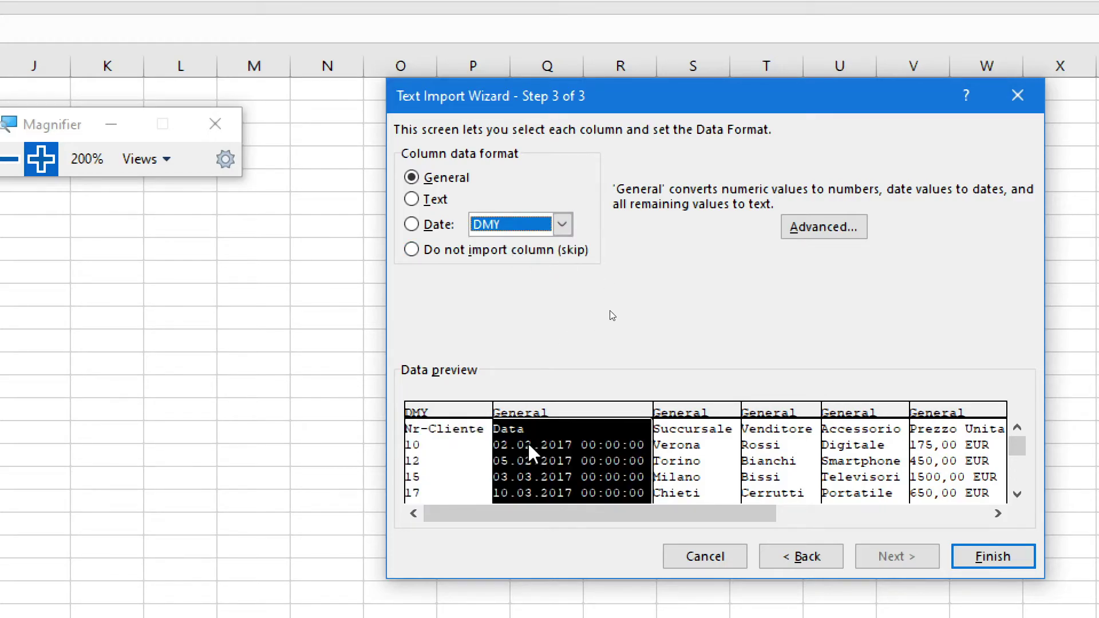
In Advanced settings, set the decimal separator to '.' and the thousands separator to ','
left_click(826, 228)
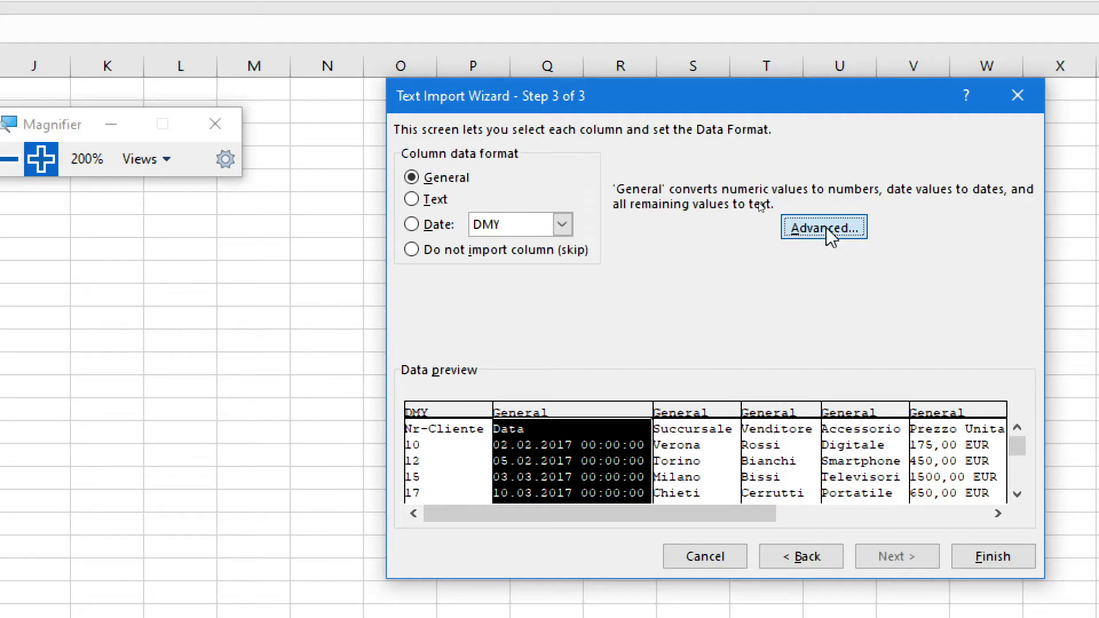
left_click_drag(434, 269, 834, 270)
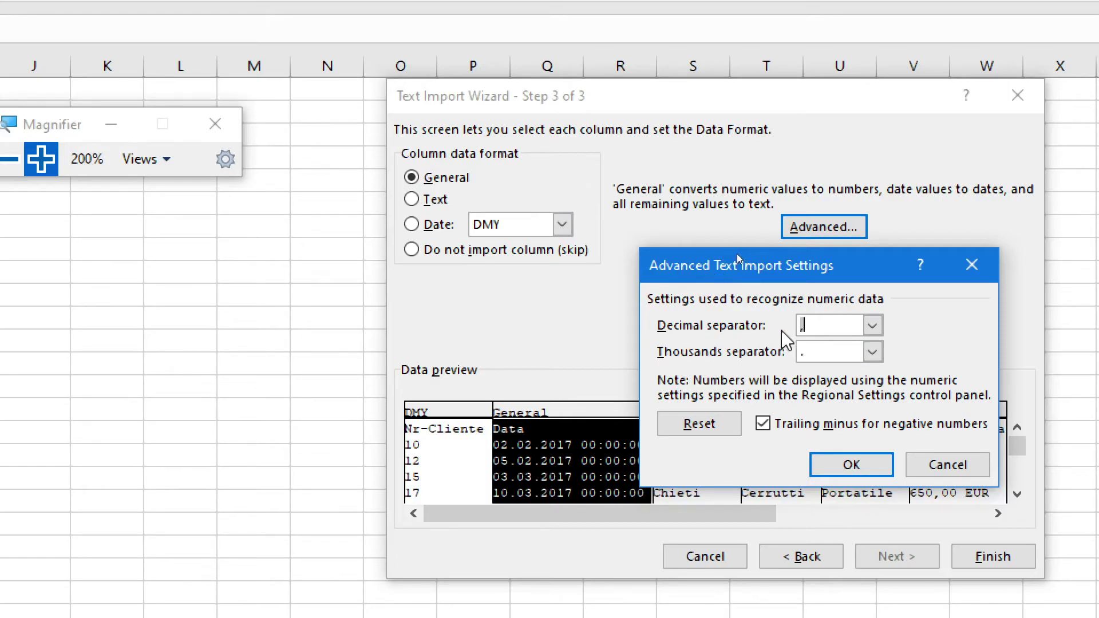
left_click(872, 326)
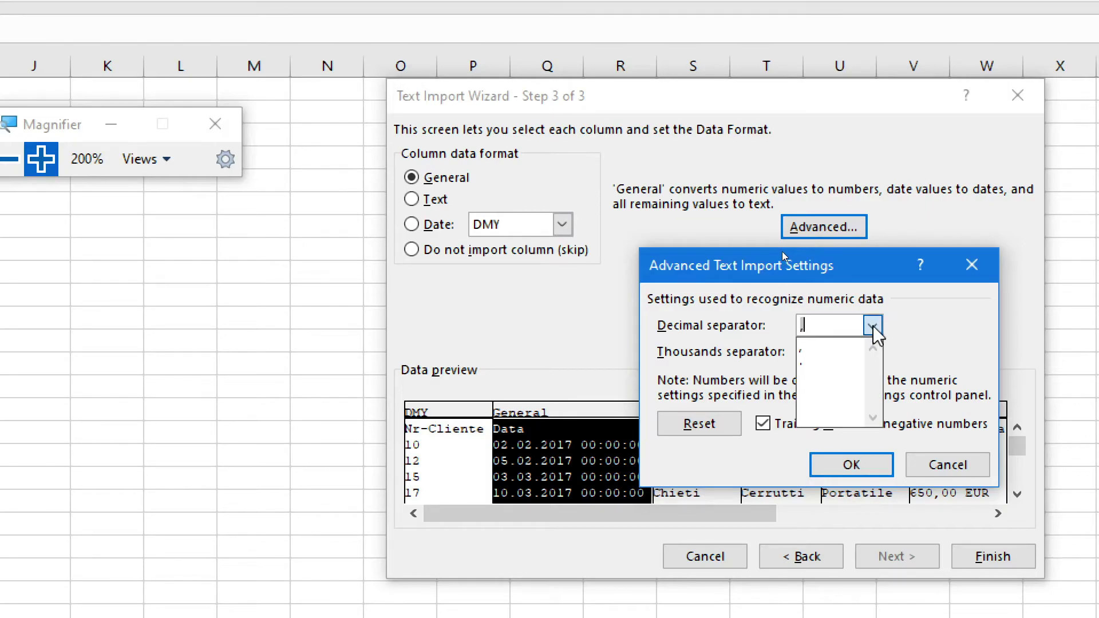
left_click(827, 361)
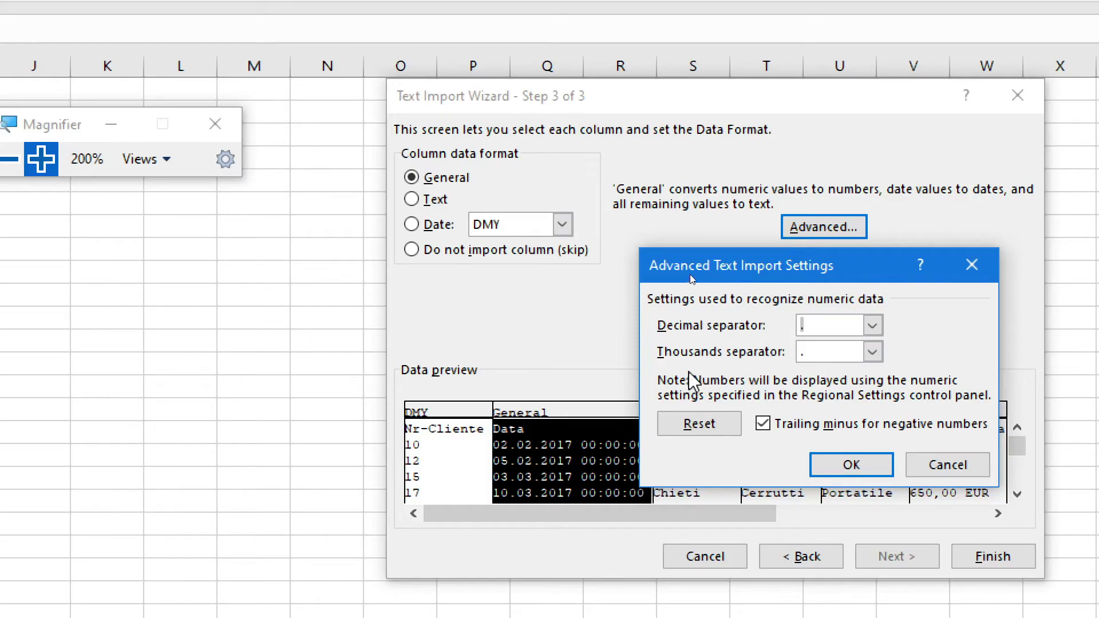
left_click(873, 352)
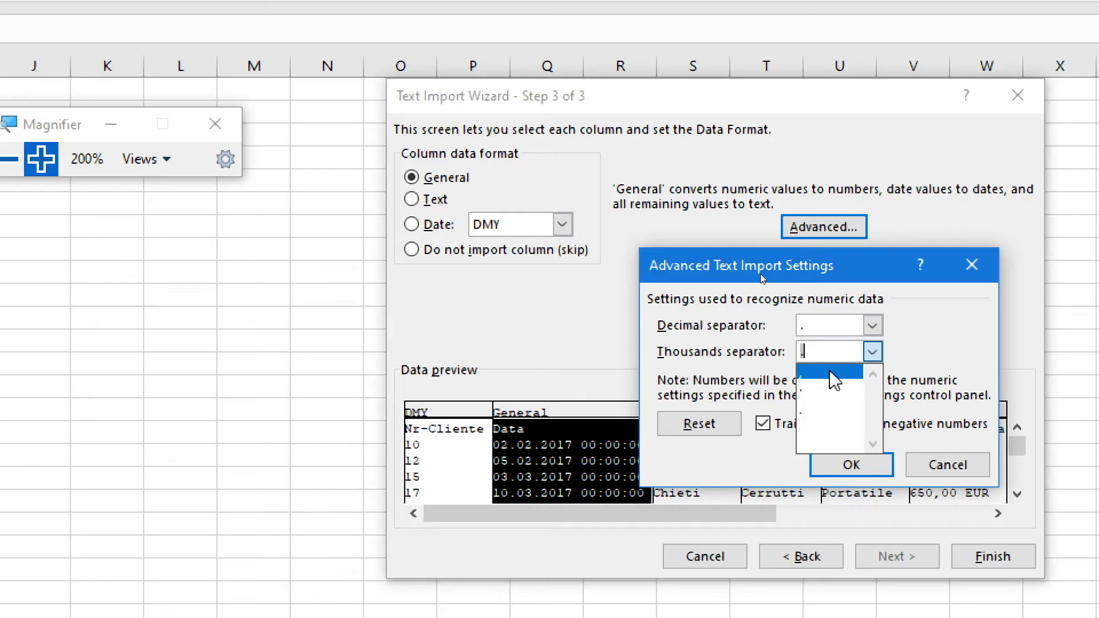
left_click(835, 373)
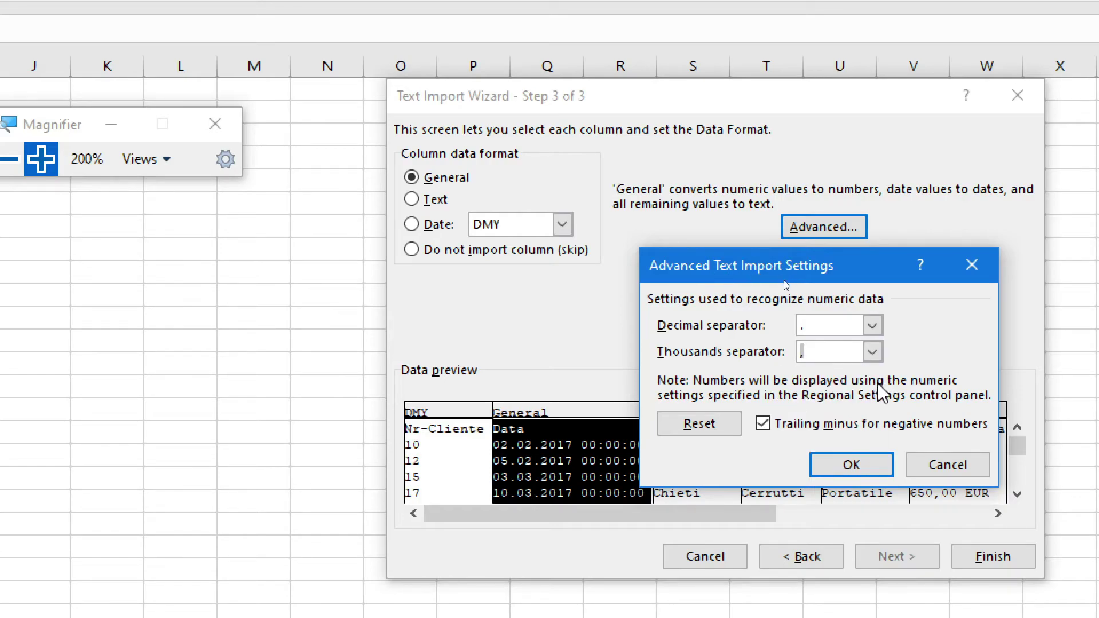
left_click(851, 465)
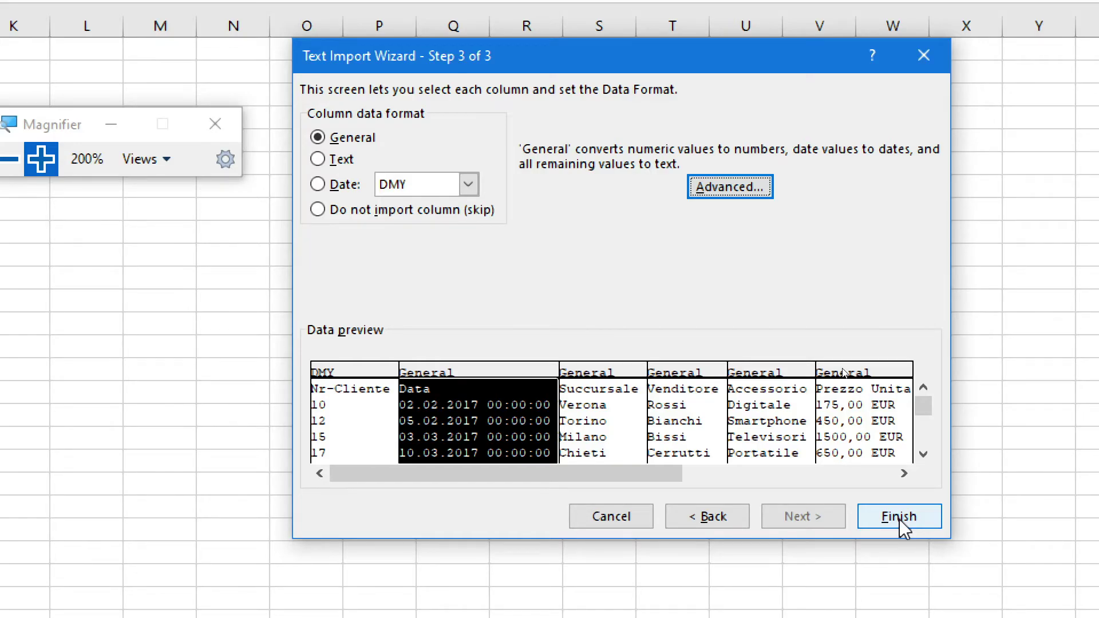
Finish the import so the ten sales records fill columns A to I, then select cell A3
left_click(898, 518)
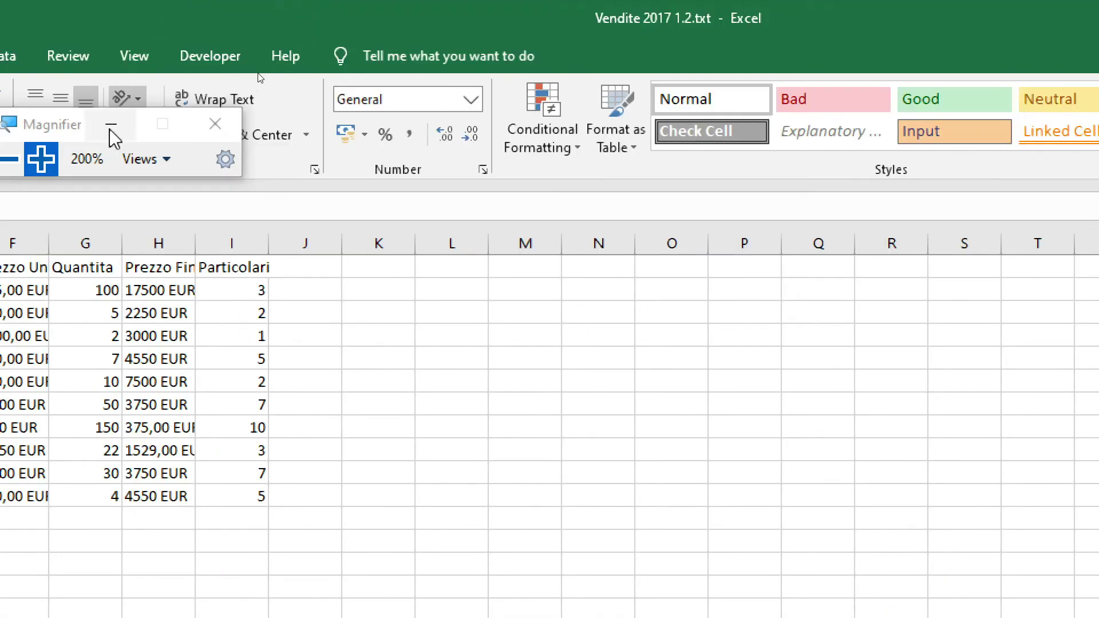
left_click(8, 166)
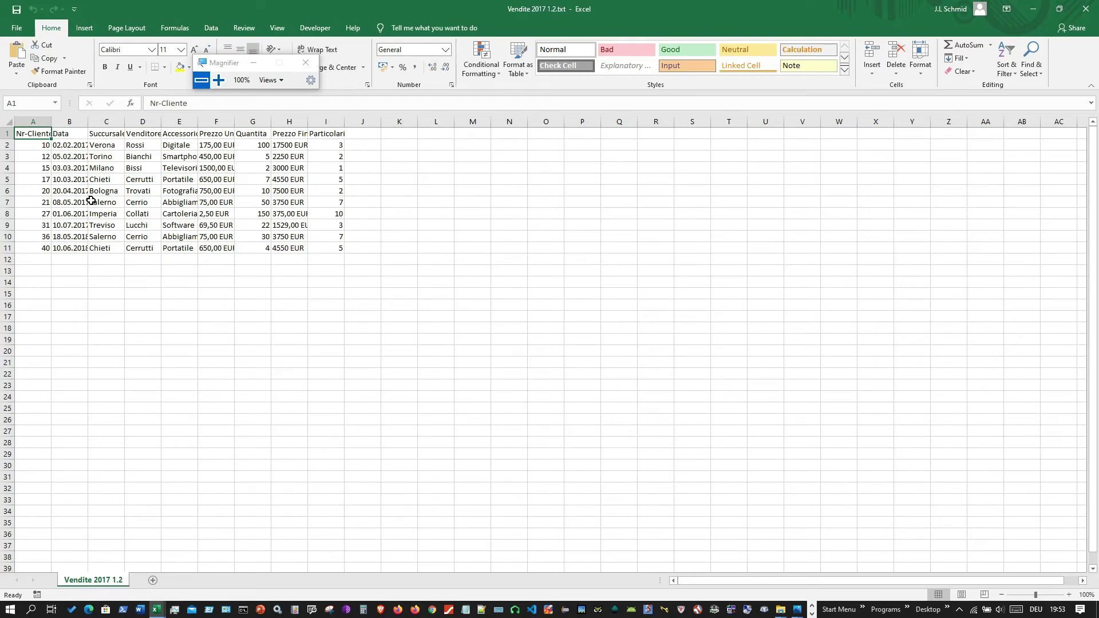
AutoFit columns A, B, C, D, F and H so full dates and price headers show
left_click(39, 160)
scroll(63, 183, "up", 1)
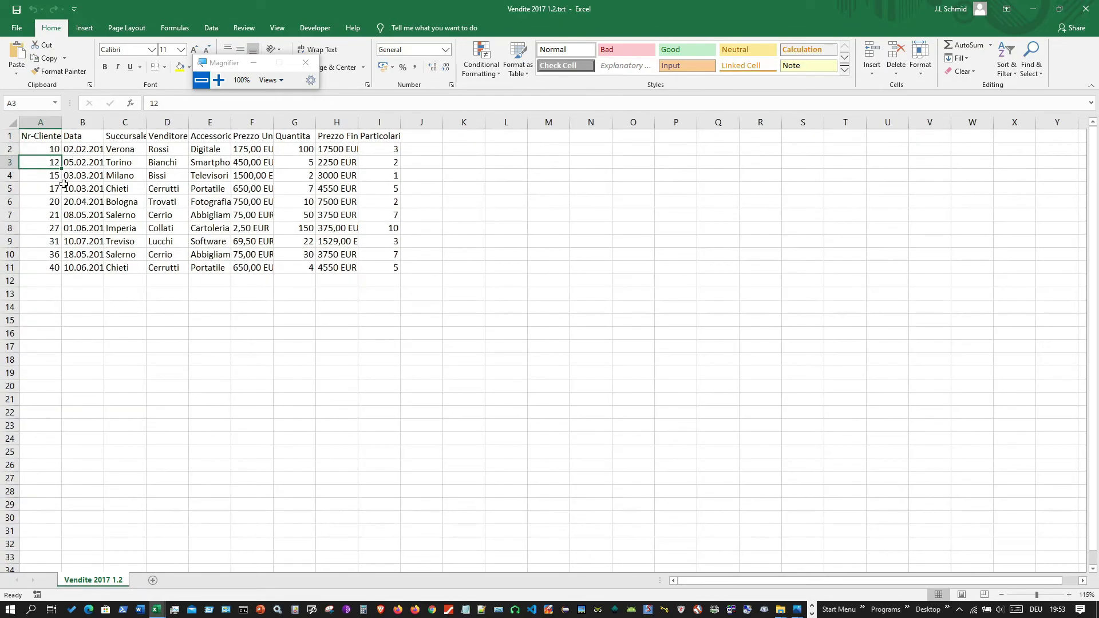
scroll(63, 183, "up", 1)
scroll(63, 184, "up", 1)
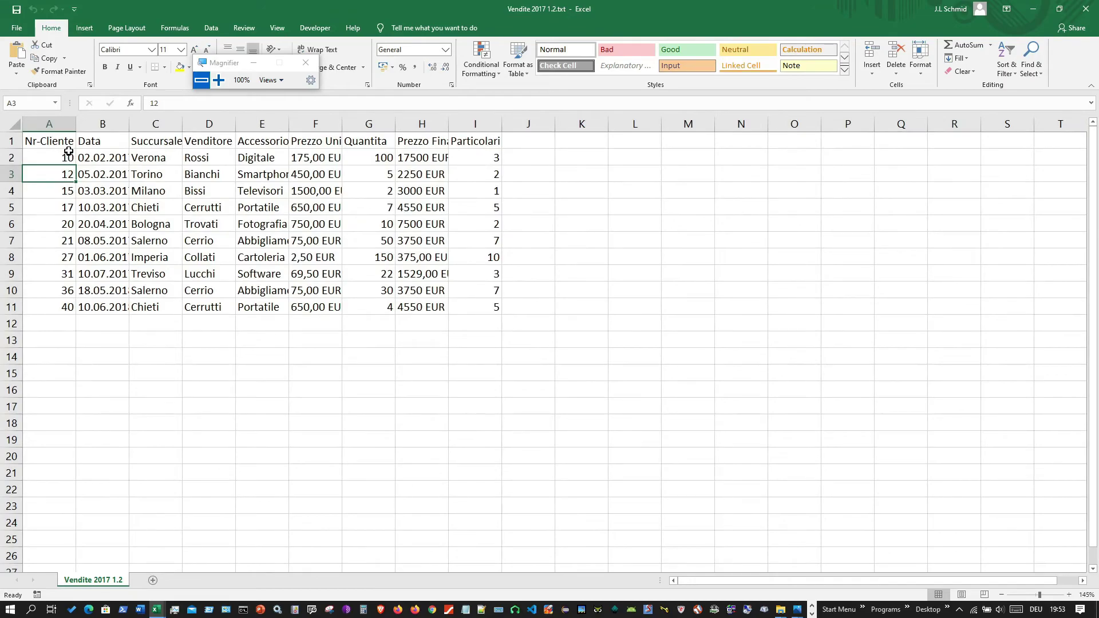
double_click(78, 121)
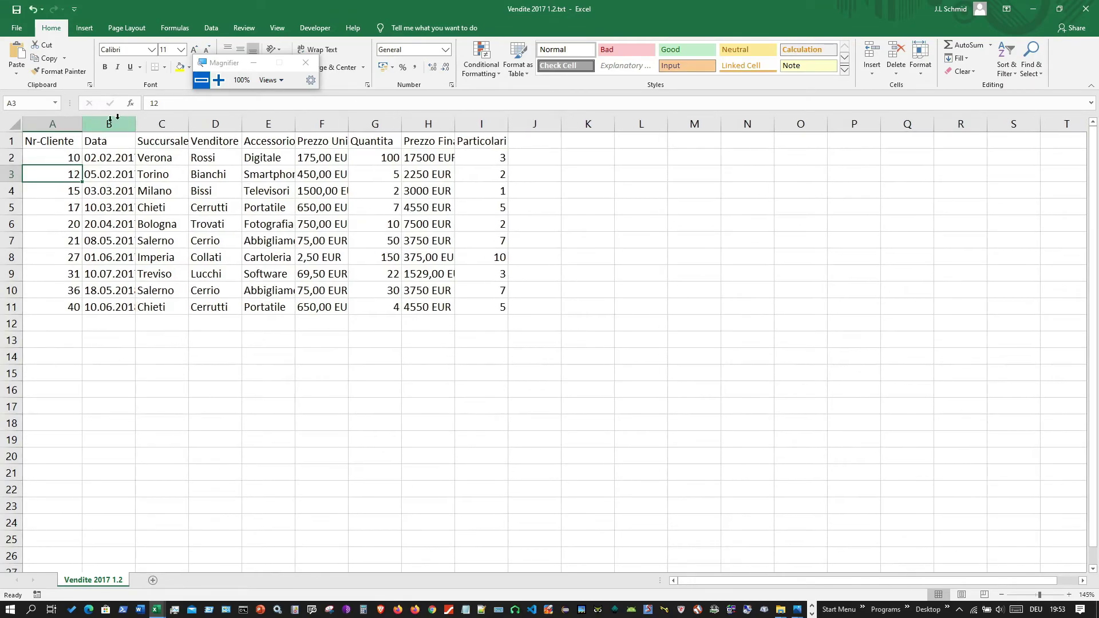
double_click(136, 122)
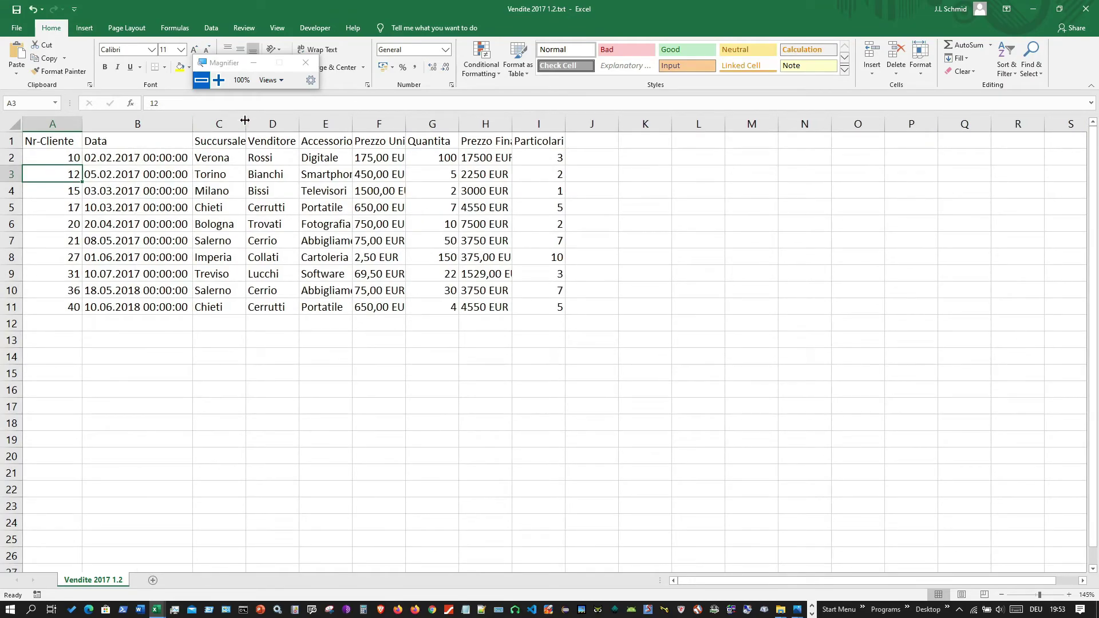
double_click(246, 122)
double_click(306, 123)
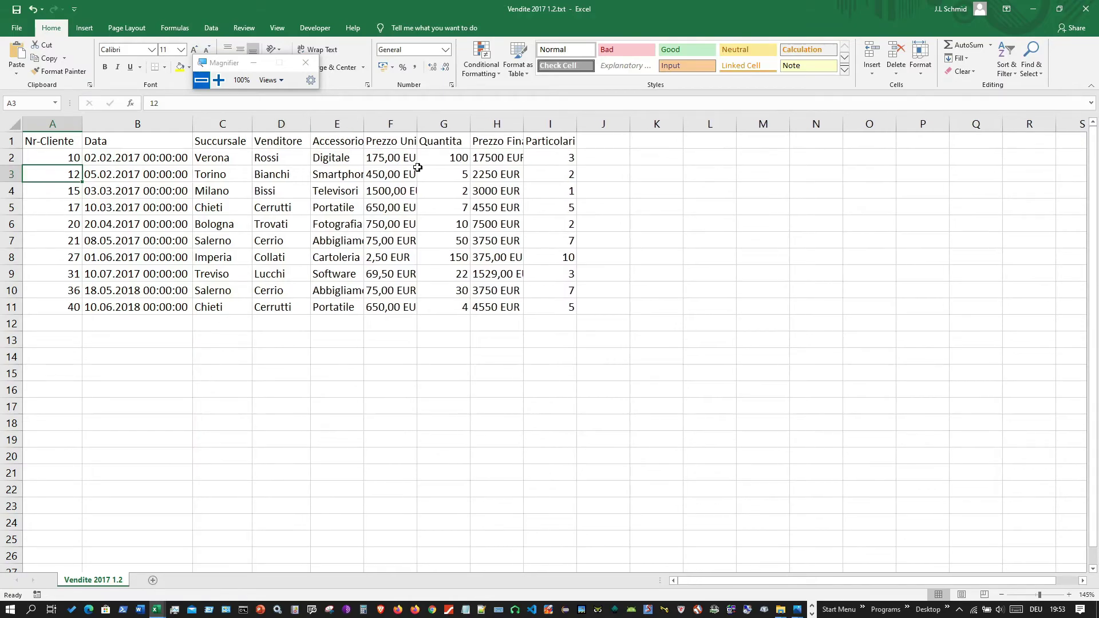
double_click(418, 123)
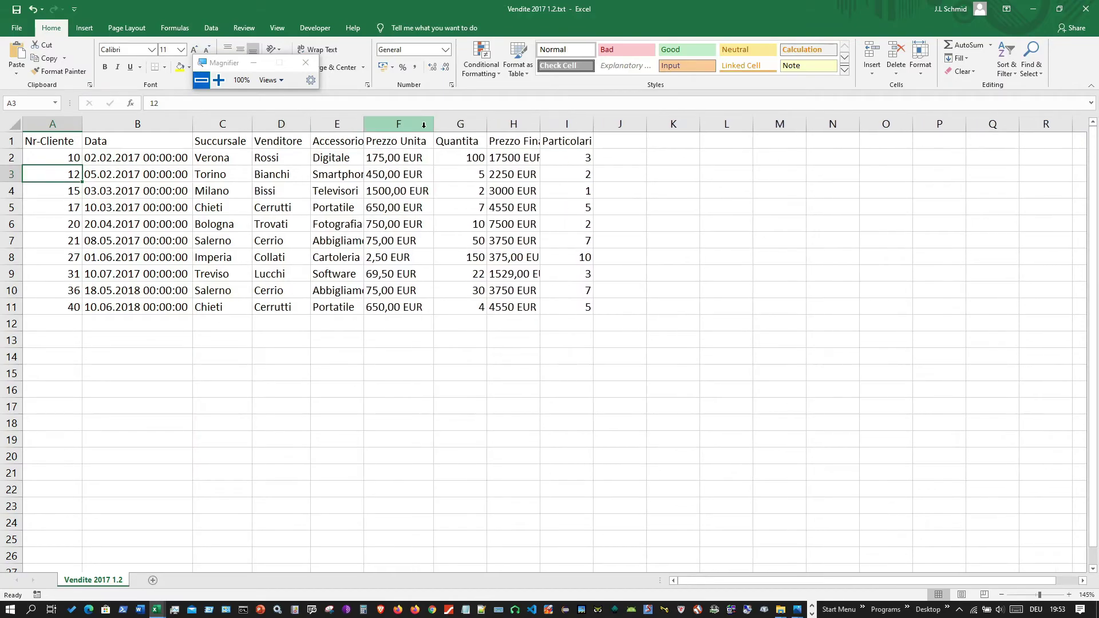
double_click(543, 129)
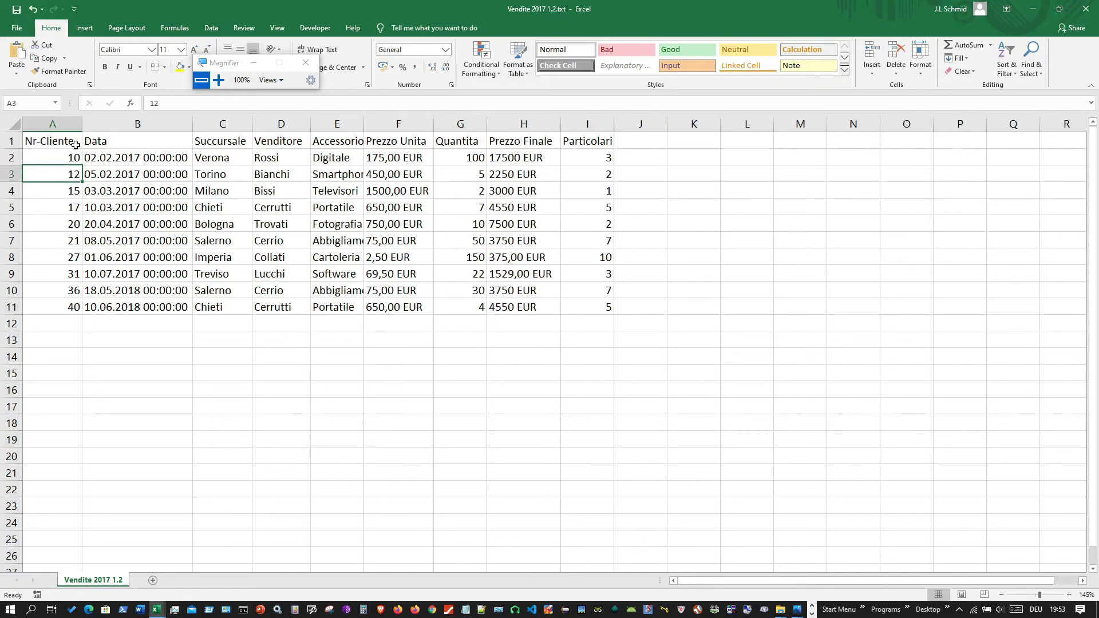
left_click_drag(73, 143, 584, 142)
Make the Nr-Cliente to Particolari header row bold with a blue fill, then select the data rows
left_click(310, 67)
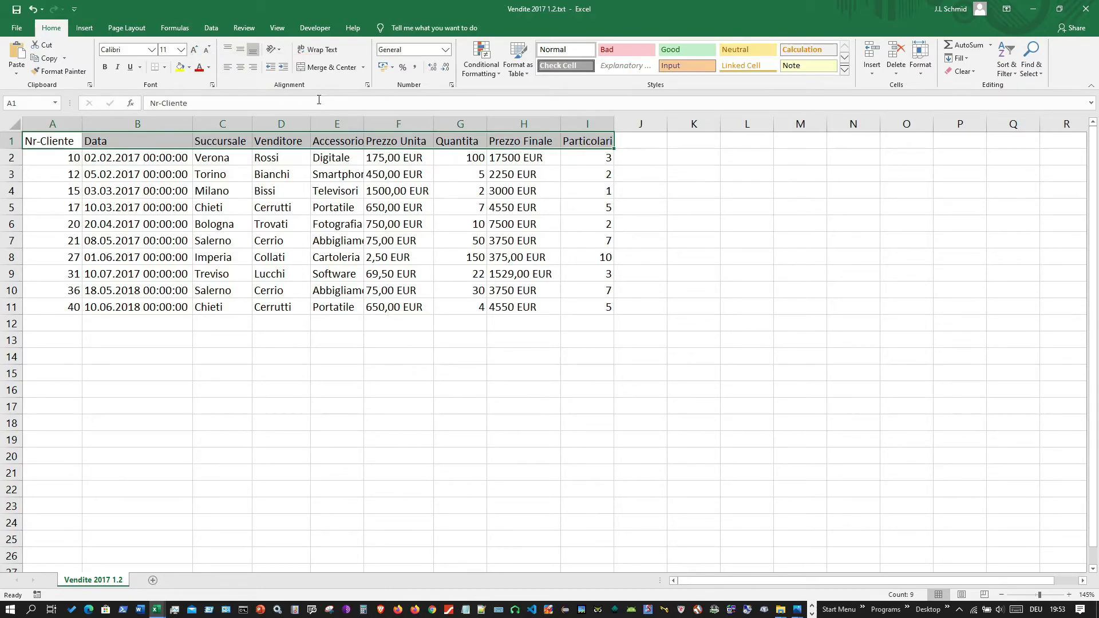
left_click(191, 69)
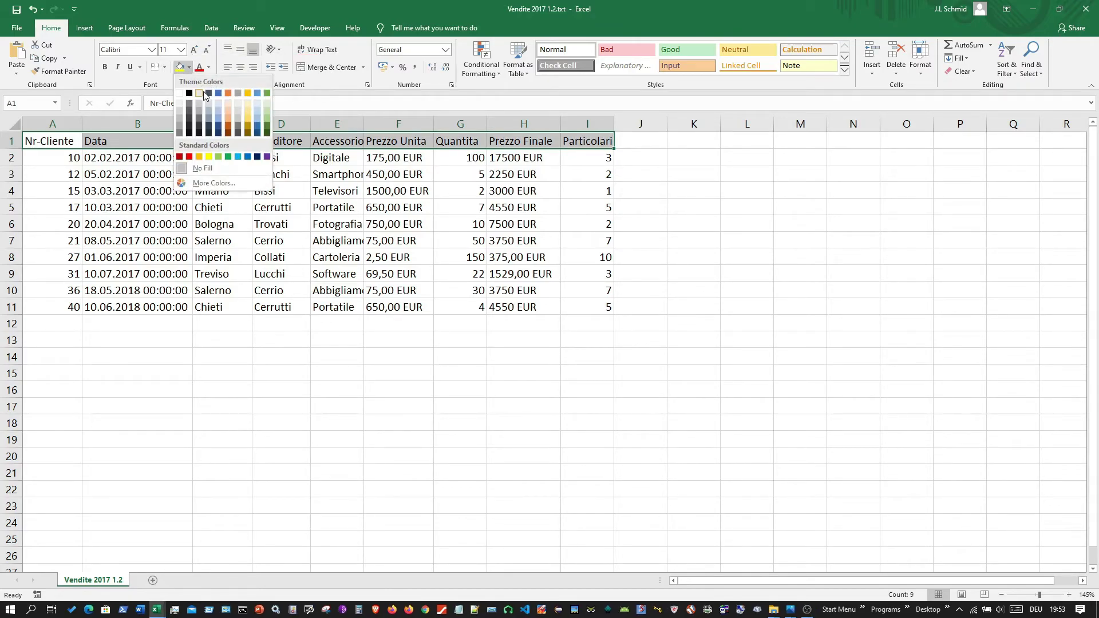
left_click(221, 118)
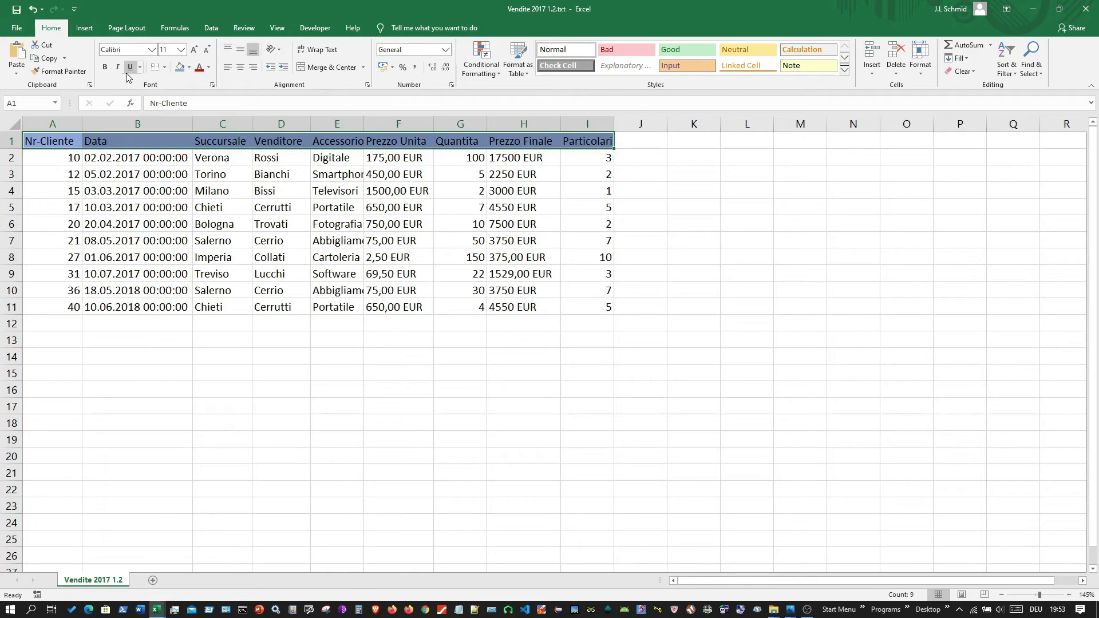
left_click(105, 67)
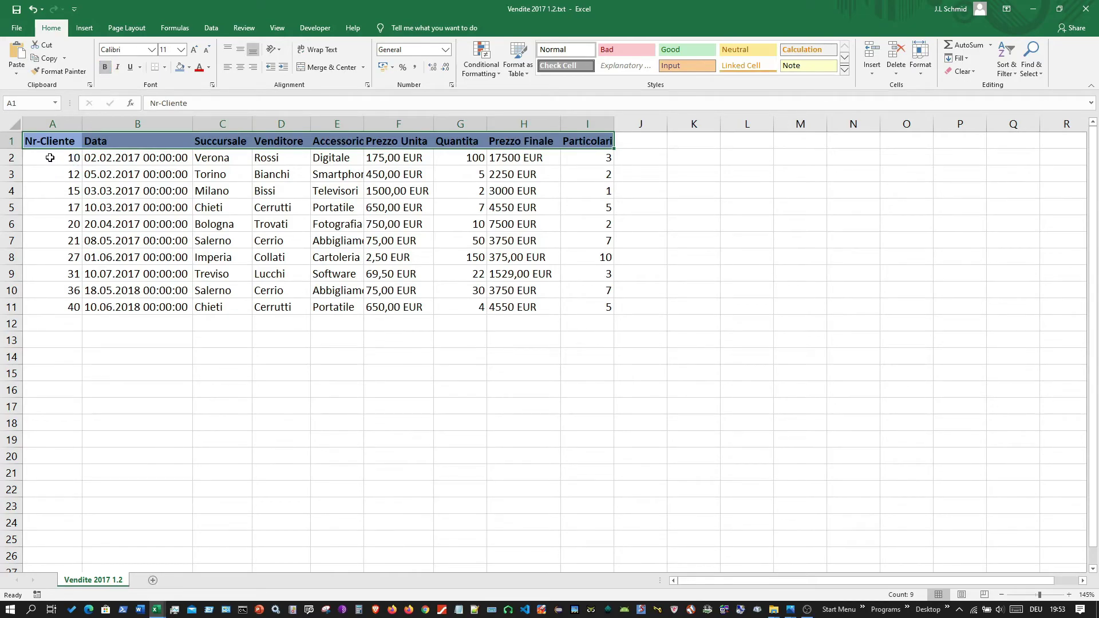
mouse_move(43, 154)
left_mouse_down()
mouse_move(348, 202)
mouse_move(578, 303)
left_mouse_up()
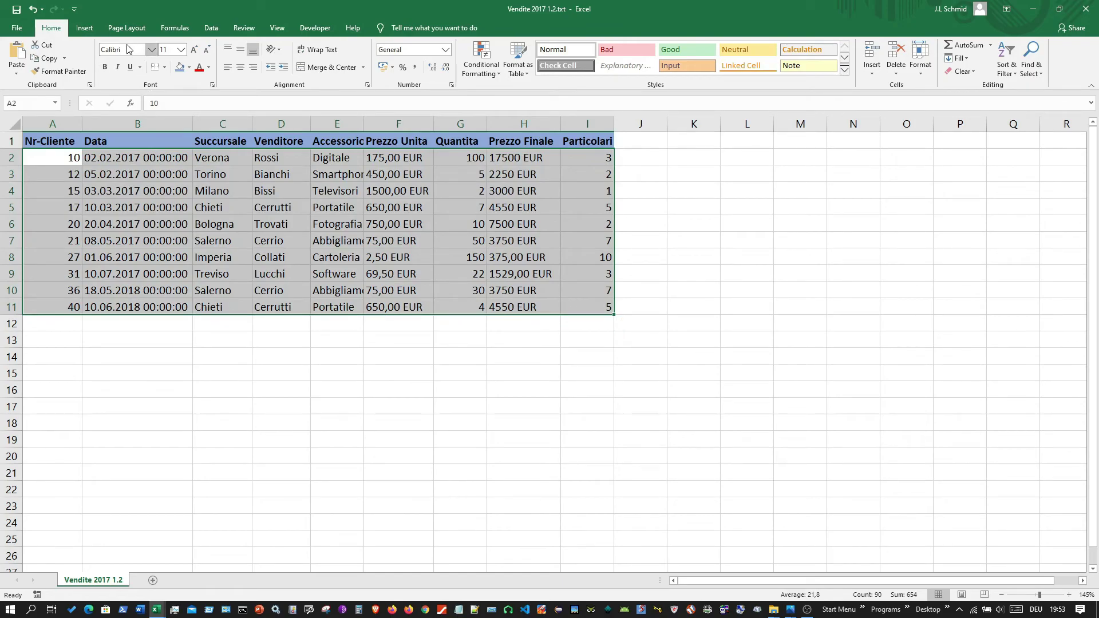
Change the font of the ten data records in A2:I11 to Calibri Light
left_click(150, 50)
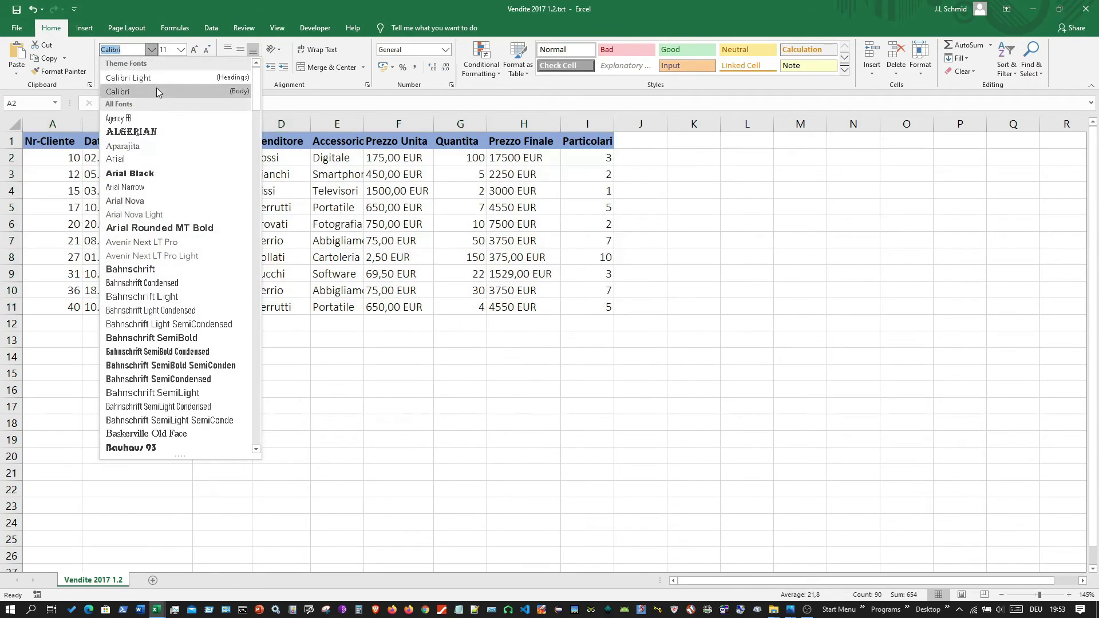
left_click(150, 78)
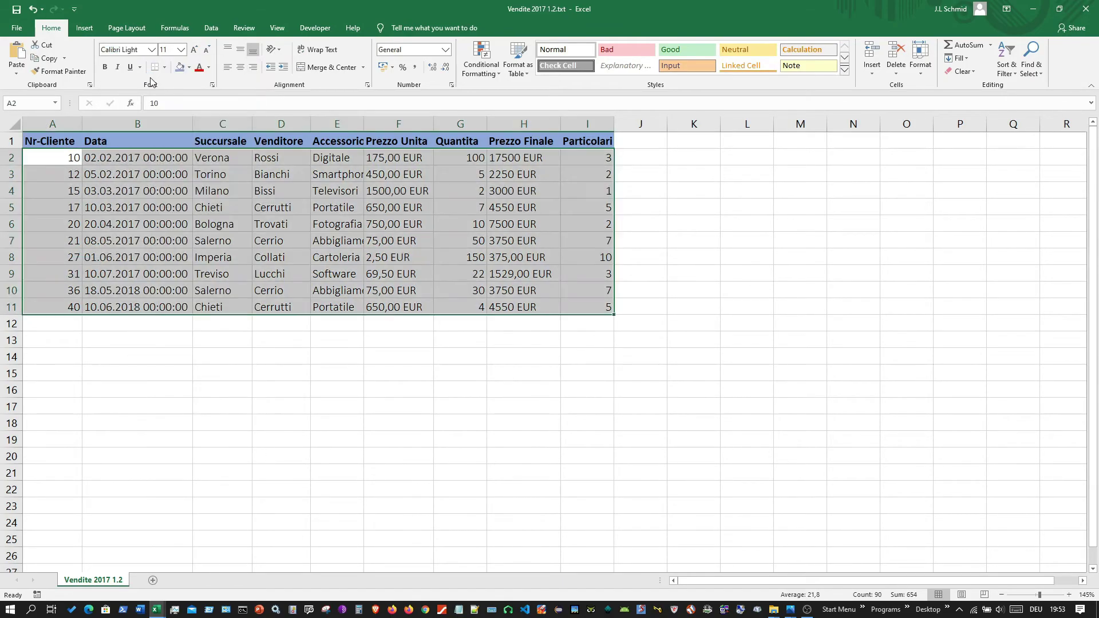
left_click(269, 257)
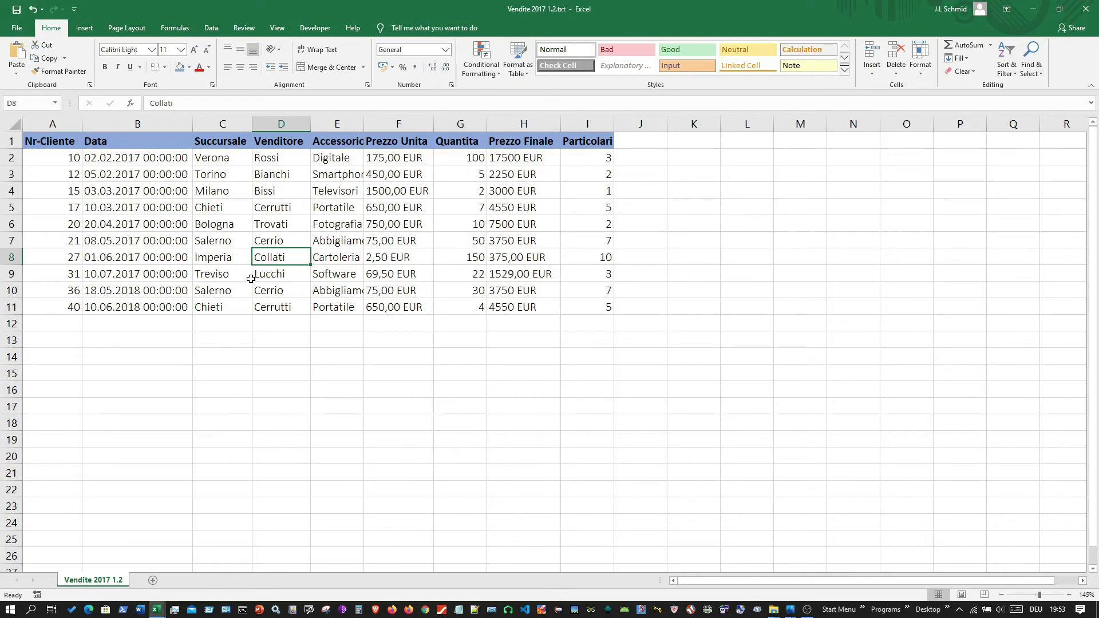
AutoFit column E so Abbigliamento and Smartphone fit, then select data range A2:H11
double_click(364, 122)
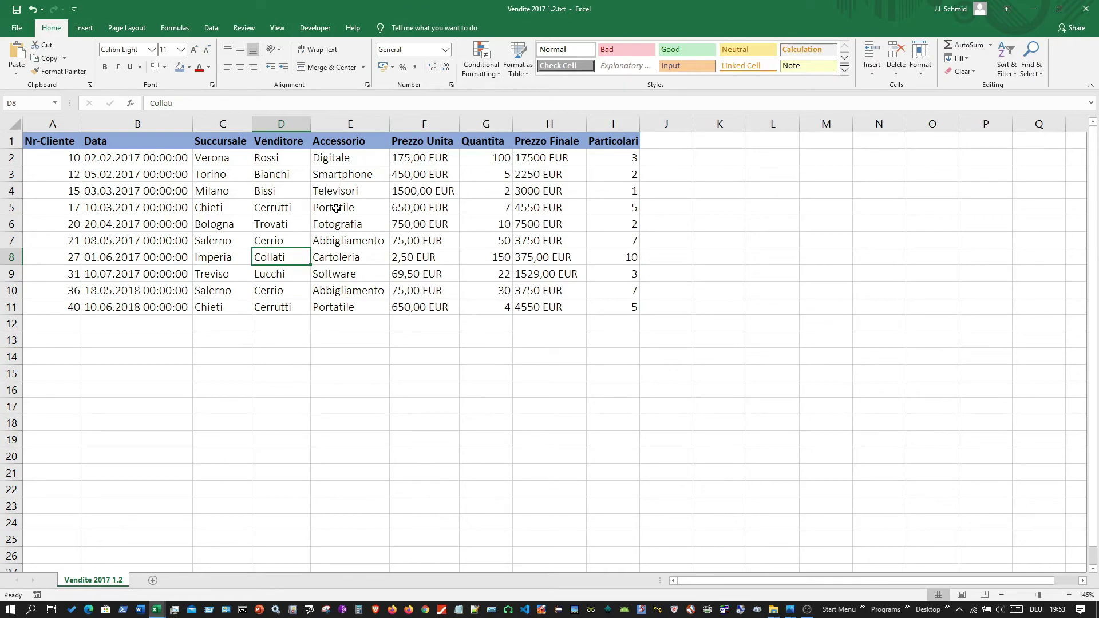
left_click(44, 158)
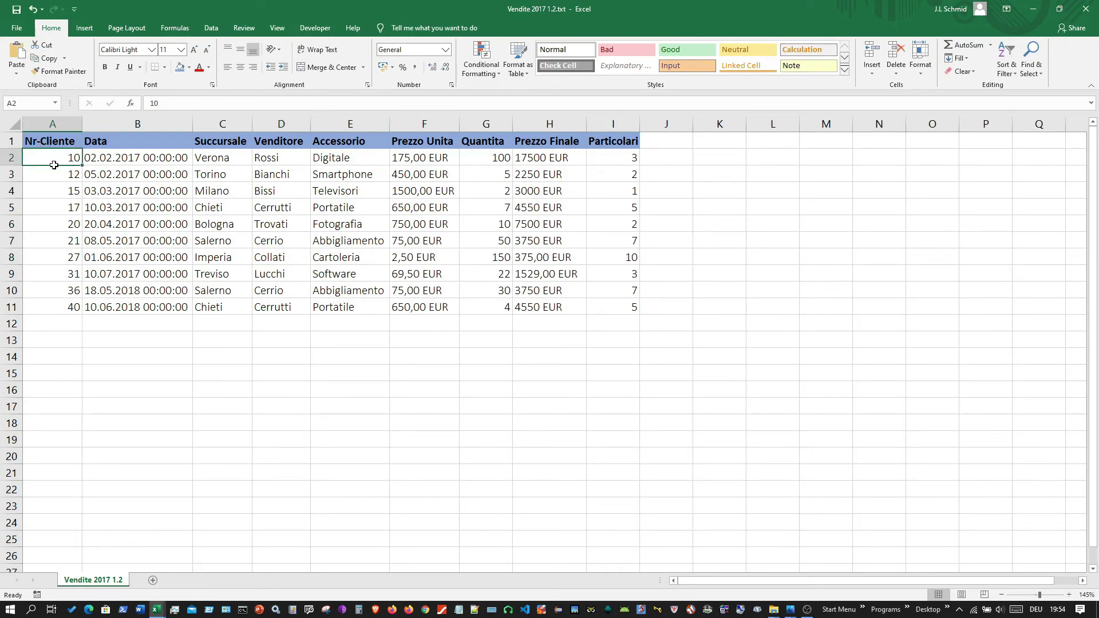
left_click_drag(54, 165, 569, 328)
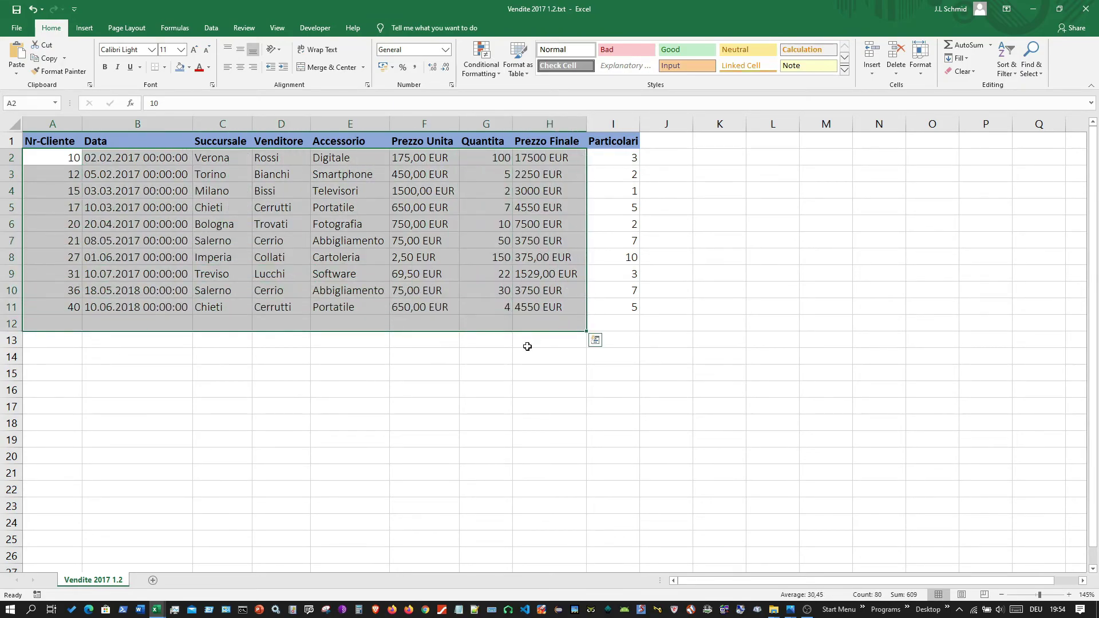
left_click(608, 380)
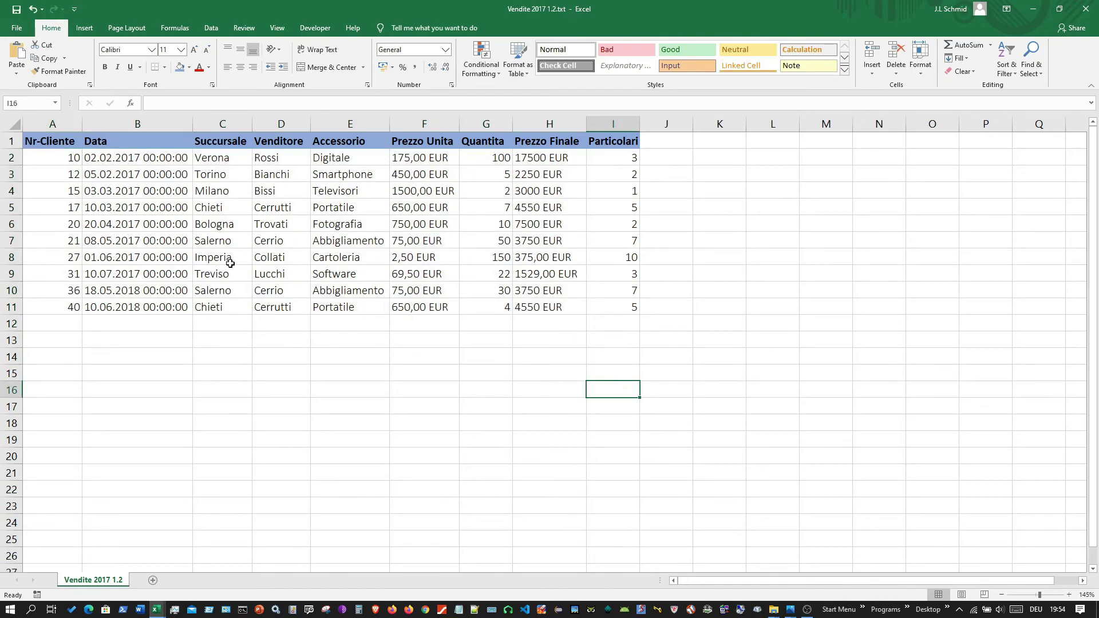